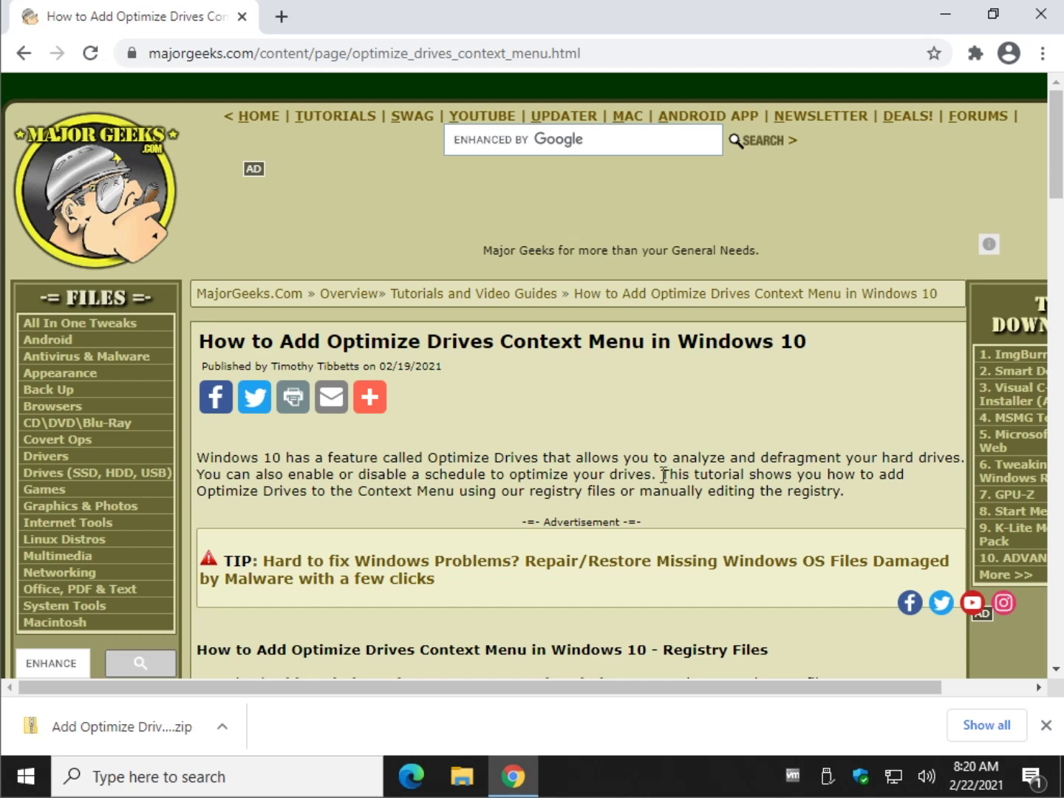
Scroll the MajorGeeks tutorial down to its Registry Files section and download link
{"action": "scroll", "coordinate": [665, 476], "scroll_direction": "down", "scroll_amount": 4}
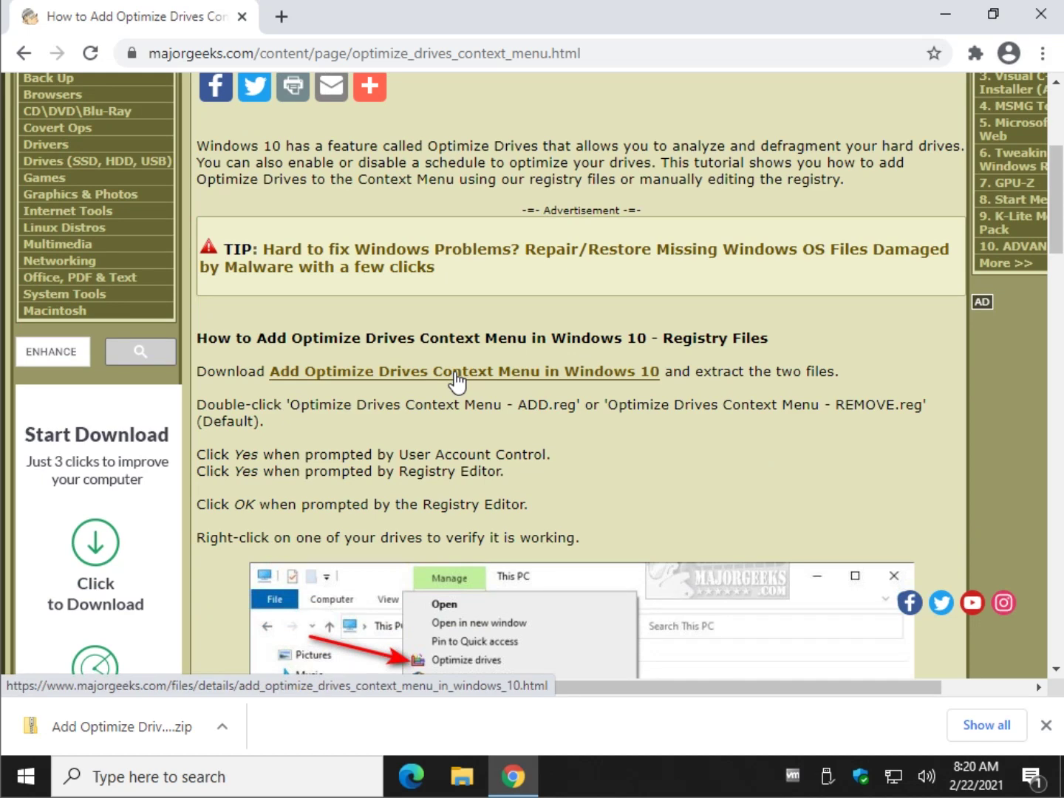
Minimize Chrome and open the downloaded Optimize Drives zip from the Downloads folder
{"action": "left_click", "coordinate": [945, 14]}
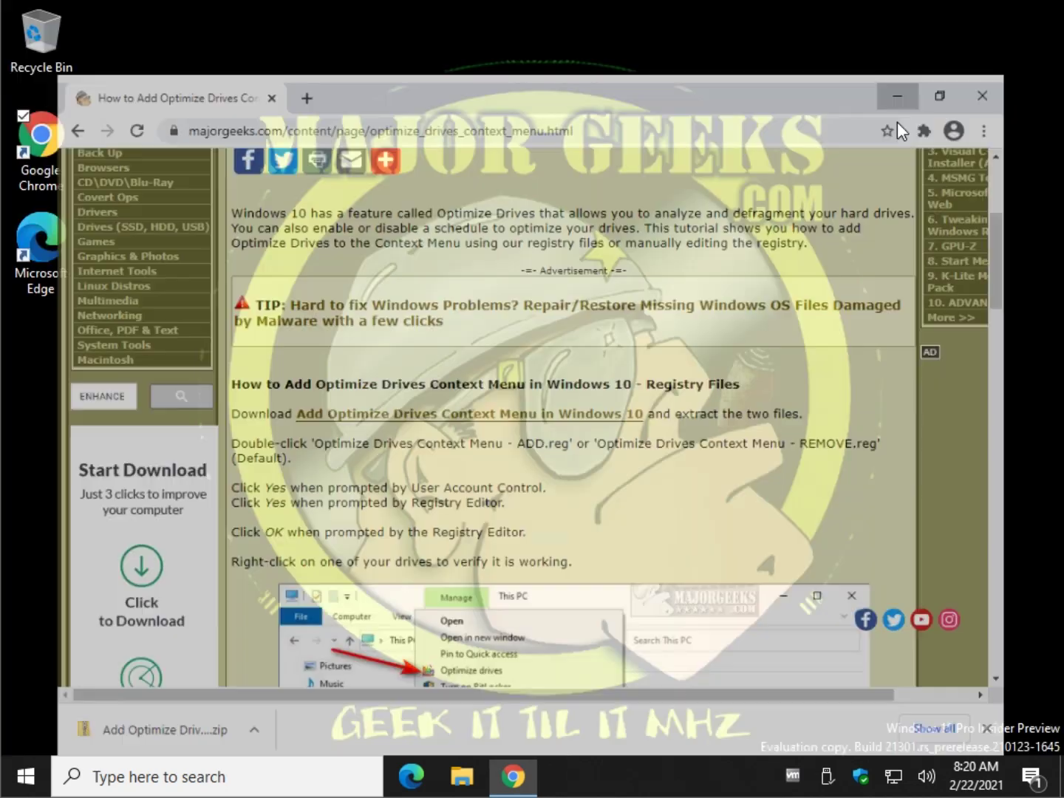
{"action": "left_click", "coordinate": [466, 774]}
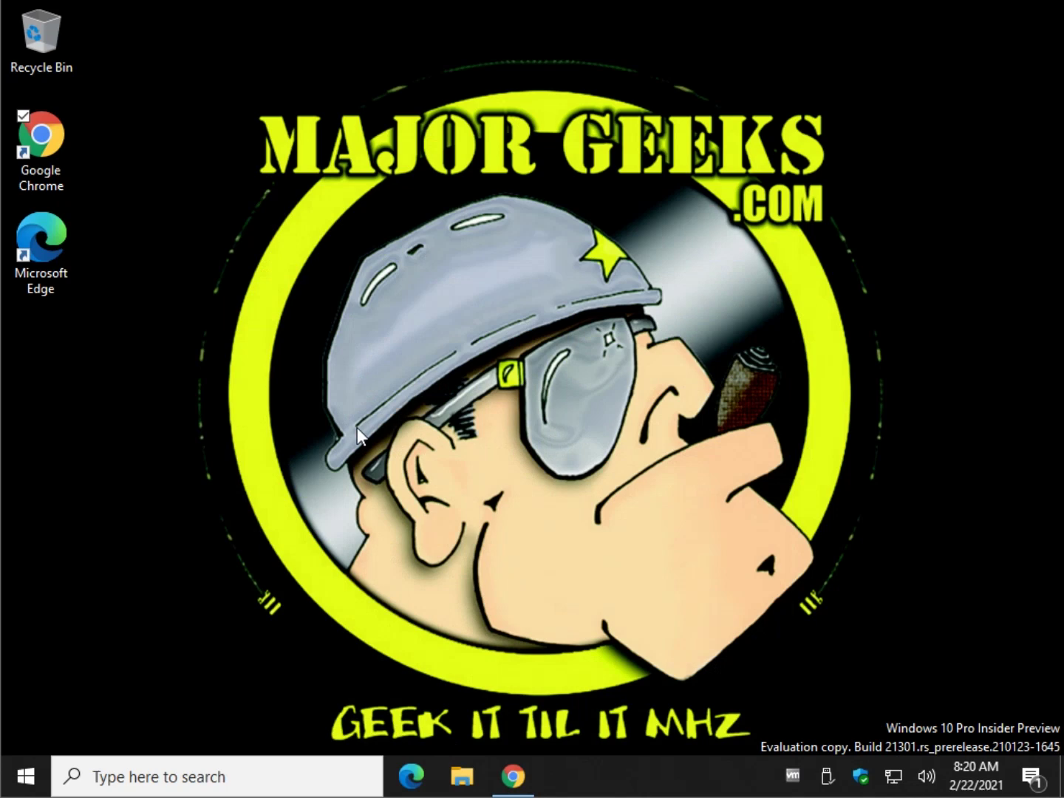
{"action": "left_click", "coordinate": [221, 268]}
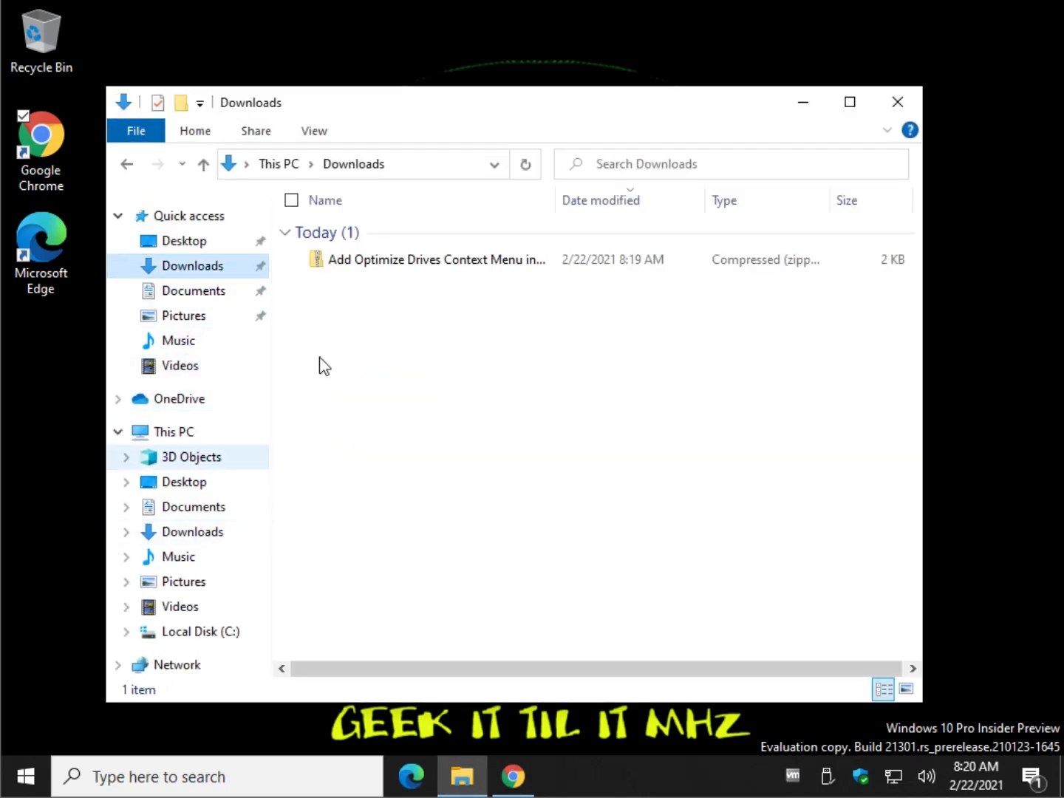
{"action": "double_click", "coordinate": [503, 260]}
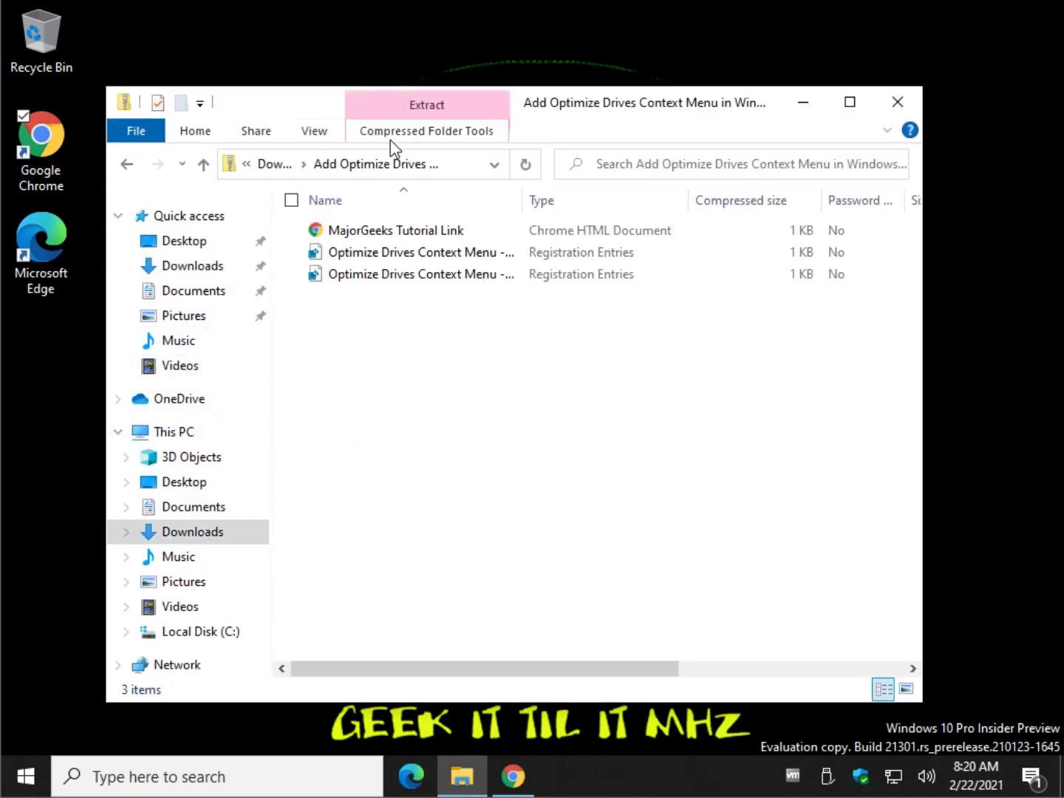
Extract all files into the suggested folder and close the zip window
{"action": "left_click", "coordinate": [437, 238]}
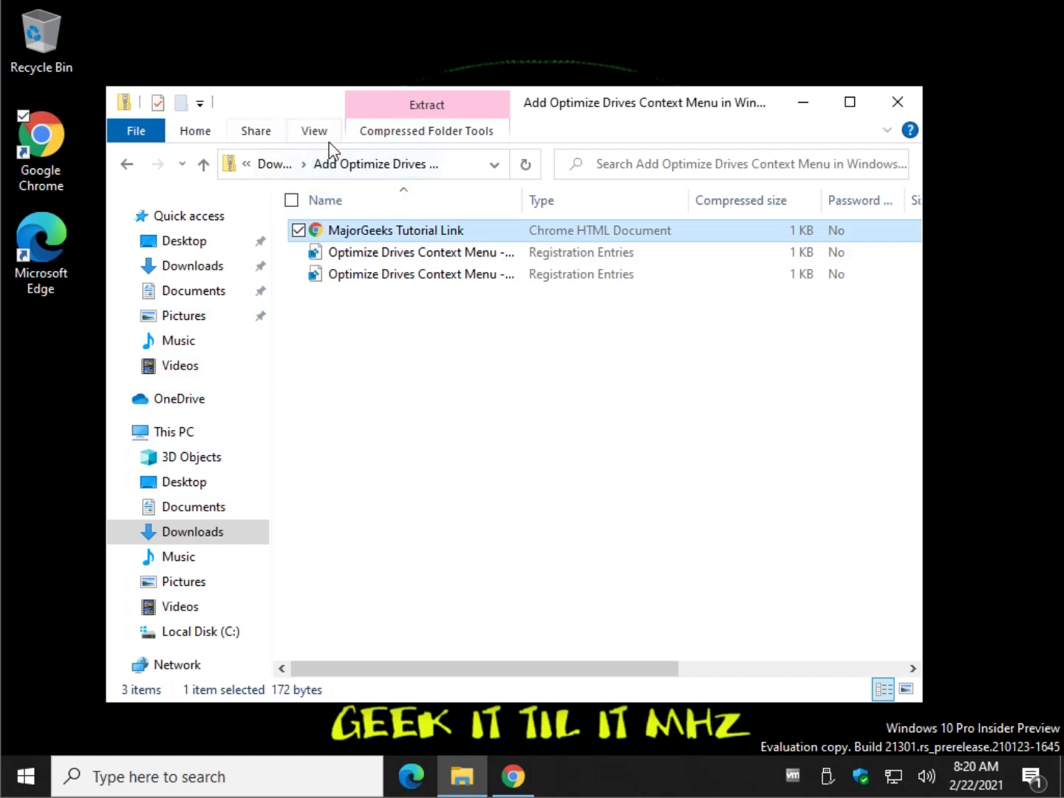
{"action": "left_click", "coordinate": [392, 363]}
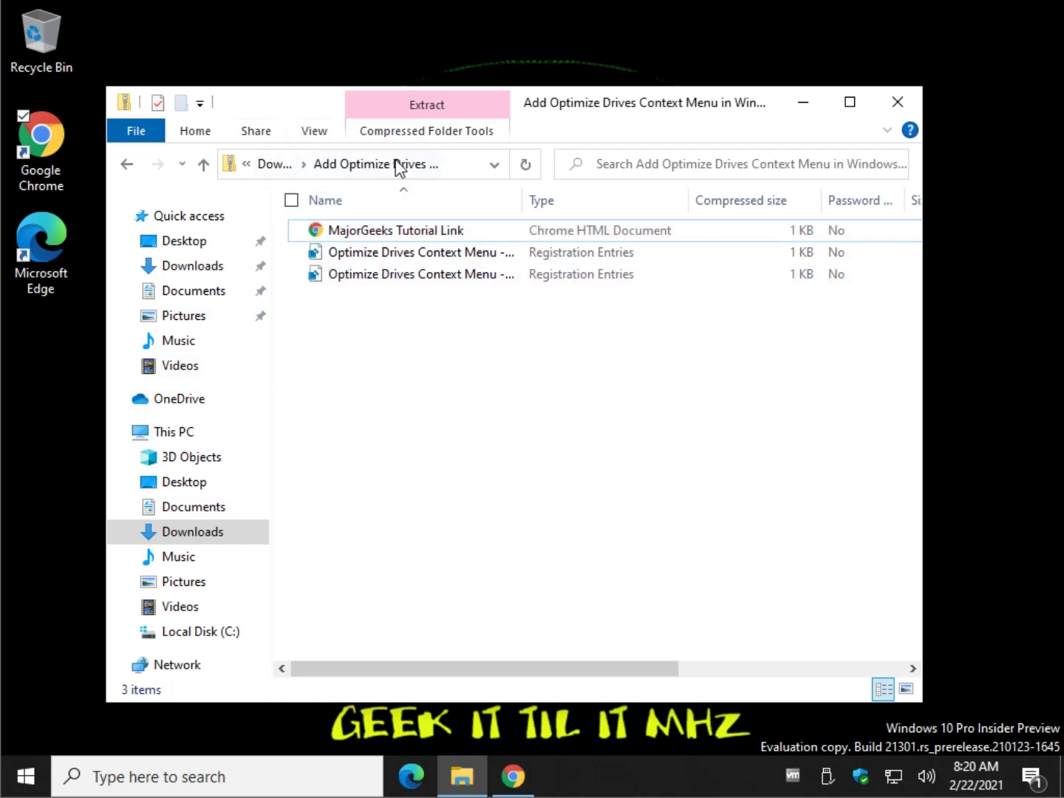
{"action": "left_click", "coordinate": [436, 102]}
{"action": "left_click", "coordinate": [432, 177]}
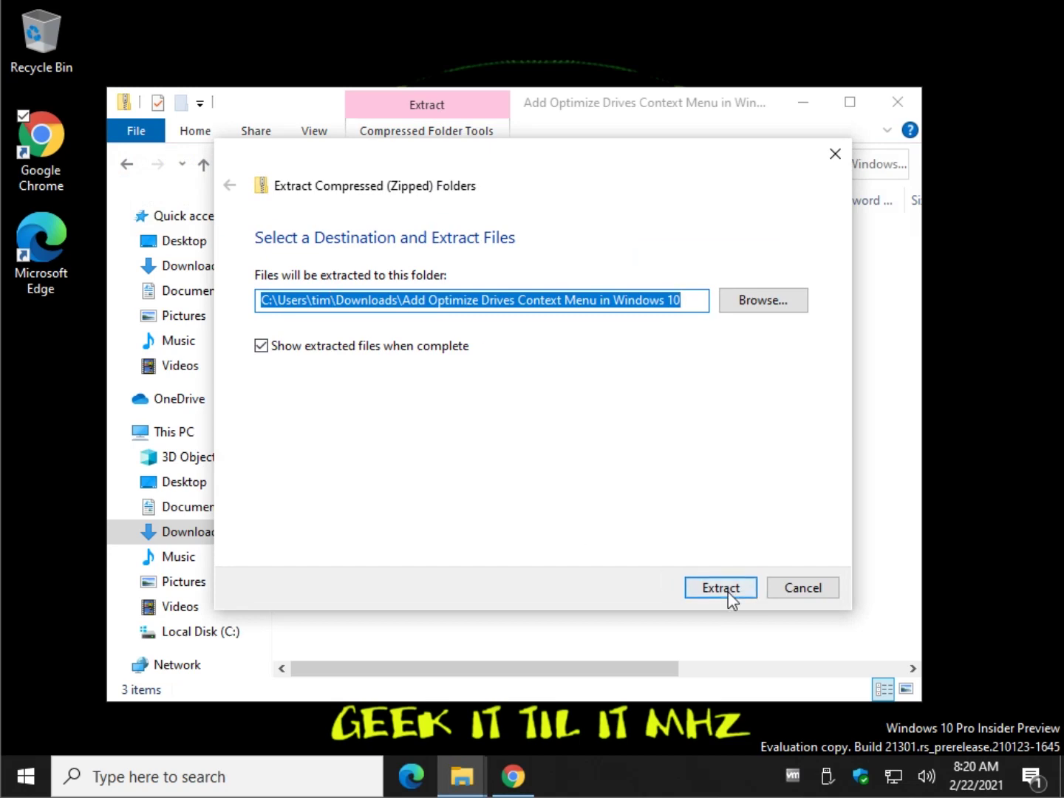
{"action": "left_click", "coordinate": [728, 591]}
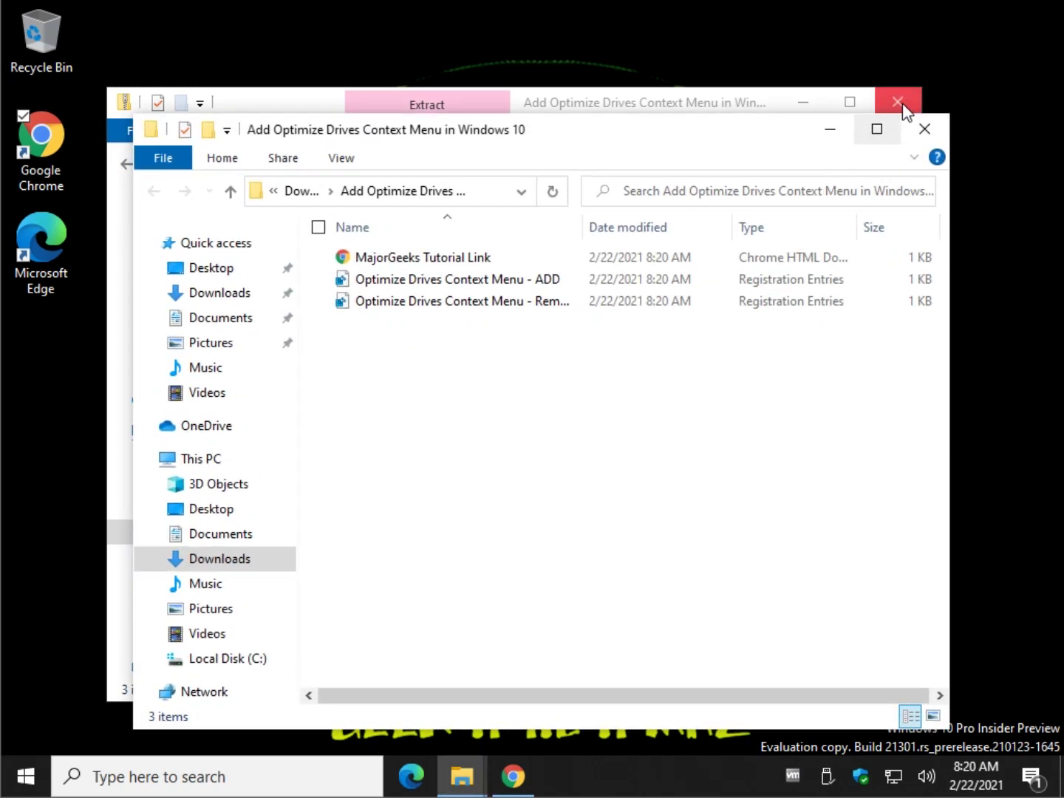
{"action": "left_click", "coordinate": [902, 103]}
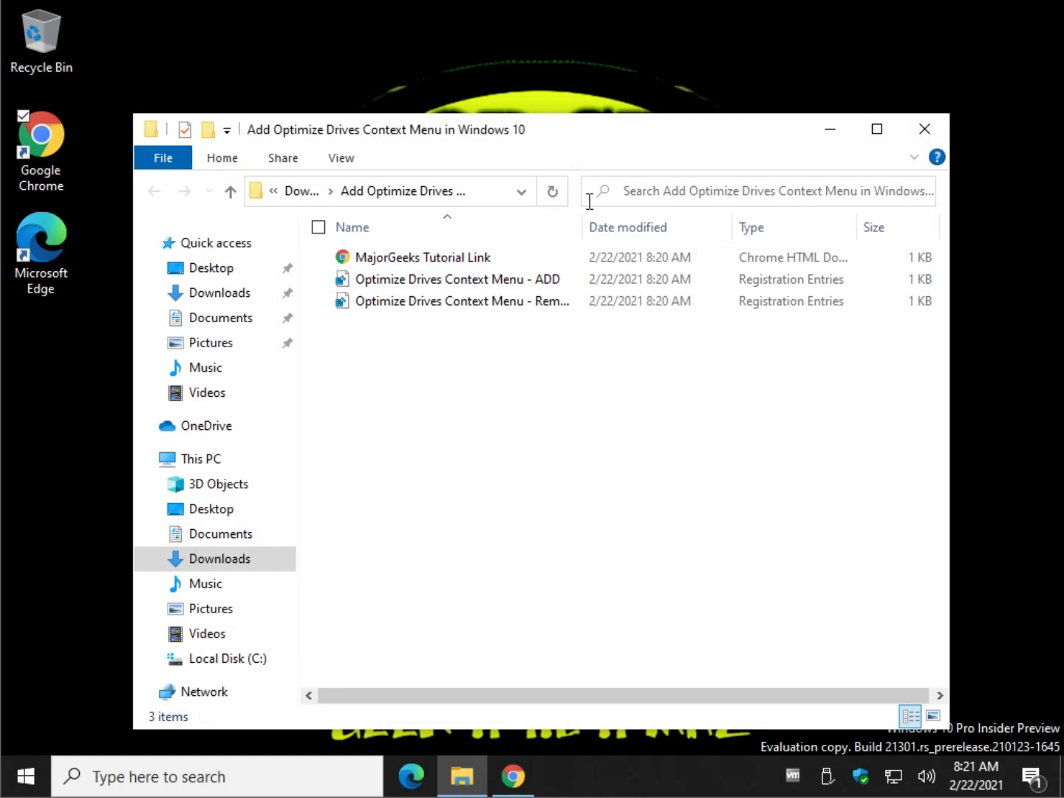
Widen the Name column and select the ADD registry file, dismissing the open-with prompt
{"action": "left_click_drag", "start_coordinate": [580, 219], "coordinate": [663, 219]}
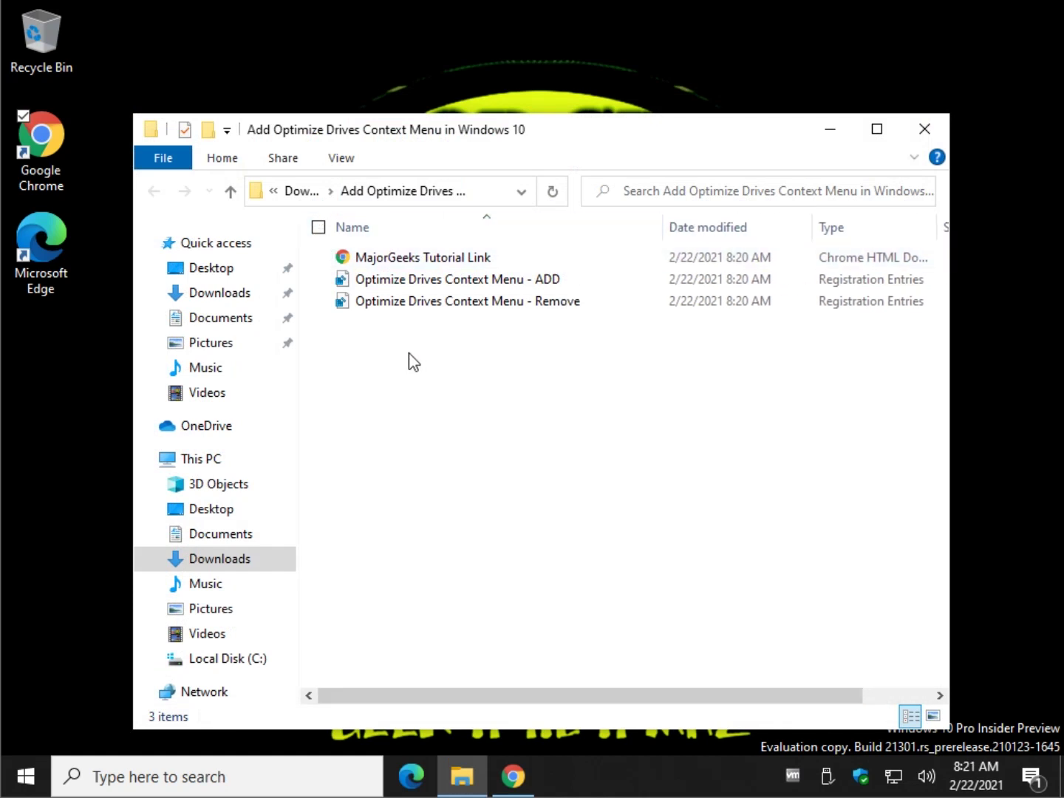
{"action": "left_click", "coordinate": [456, 280]}
{"action": "left_click", "coordinate": [555, 309]}
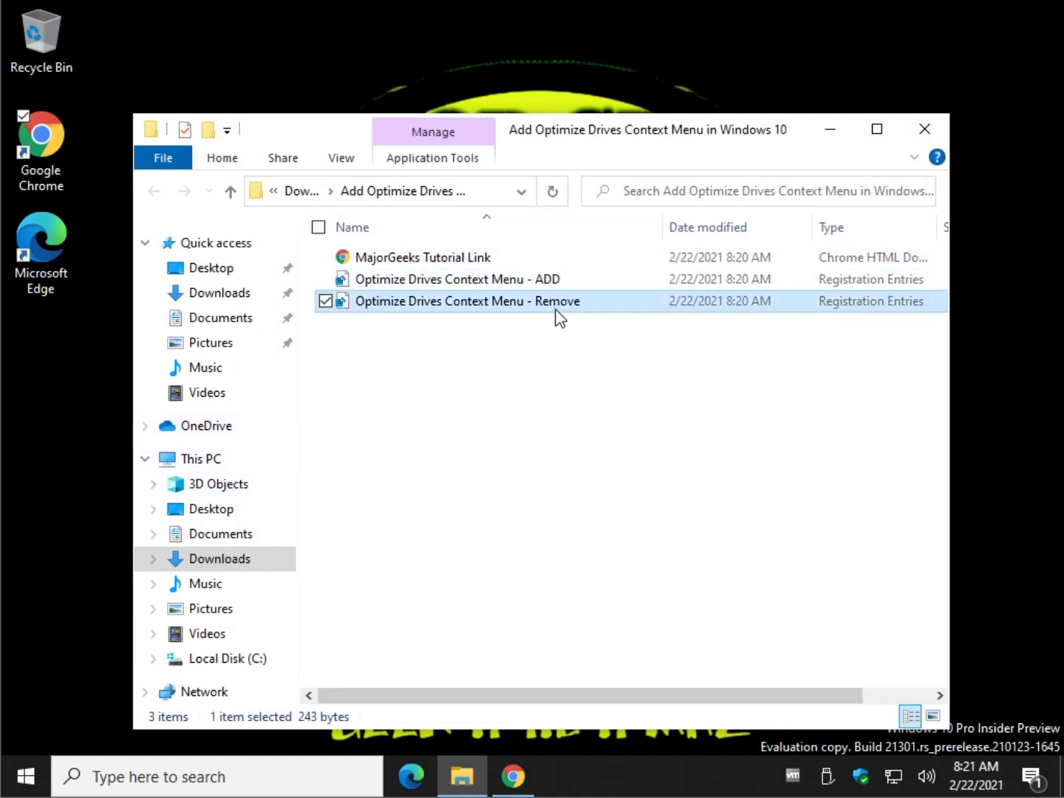
{"action": "left_click", "coordinate": [496, 282]}
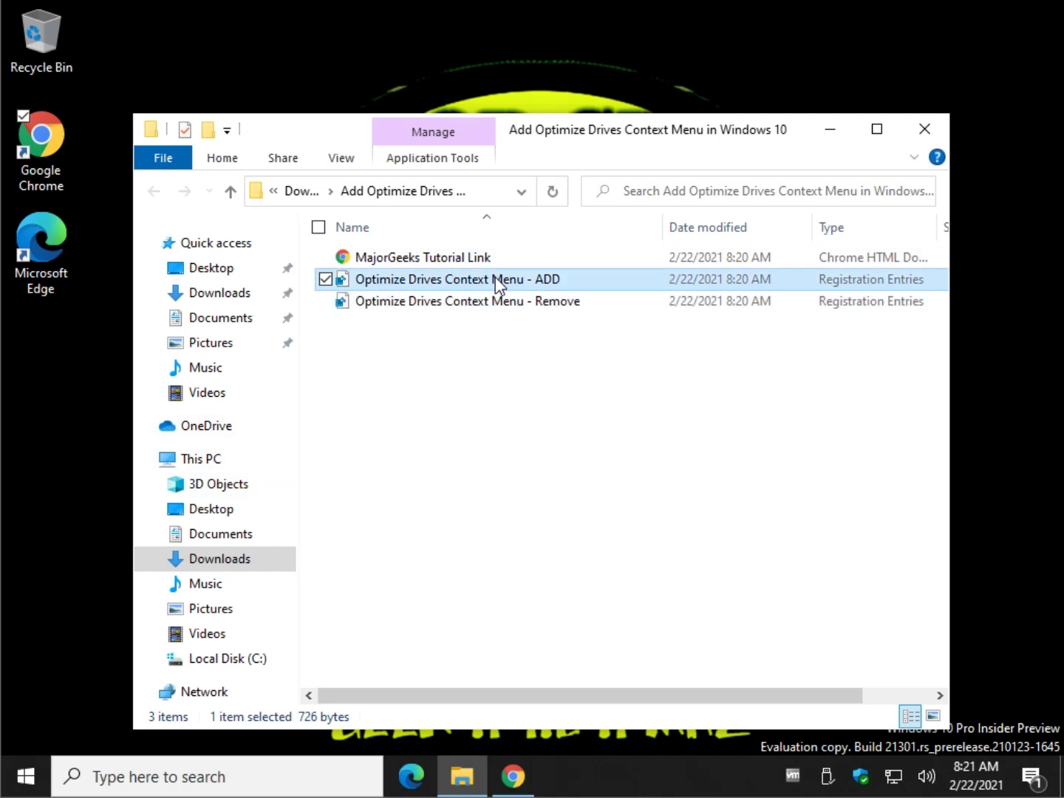
{"action": "right_click", "coordinate": [497, 283]}
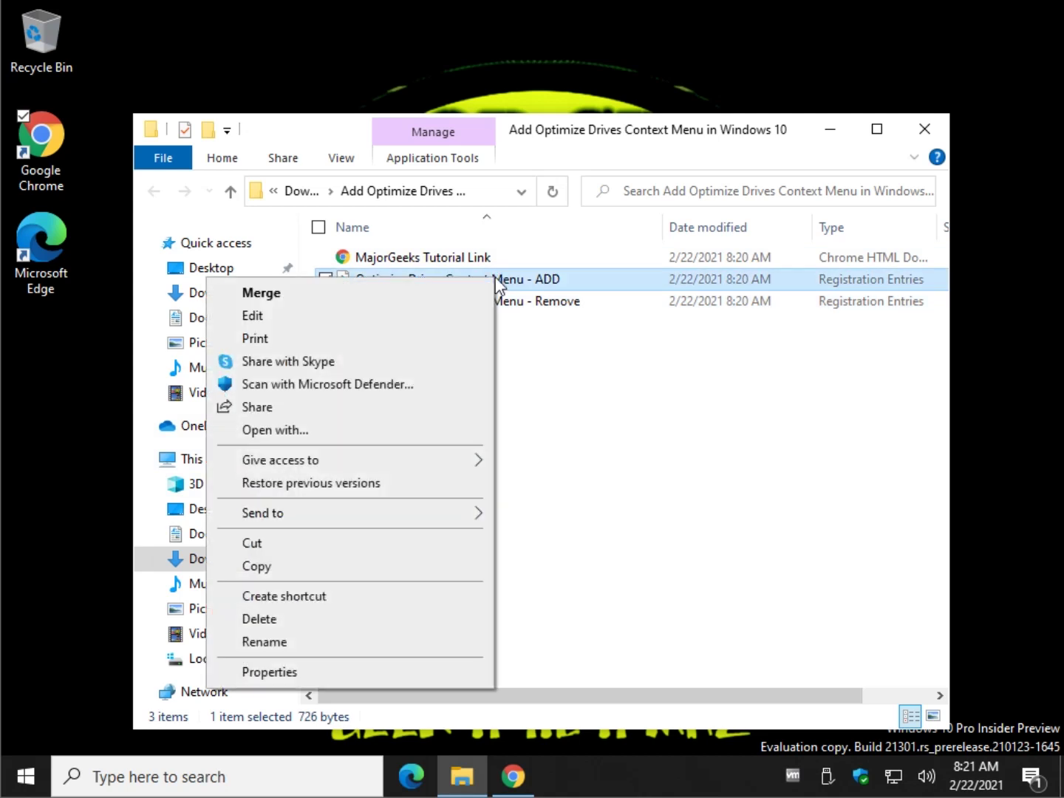
{"action": "left_click", "coordinate": [421, 435]}
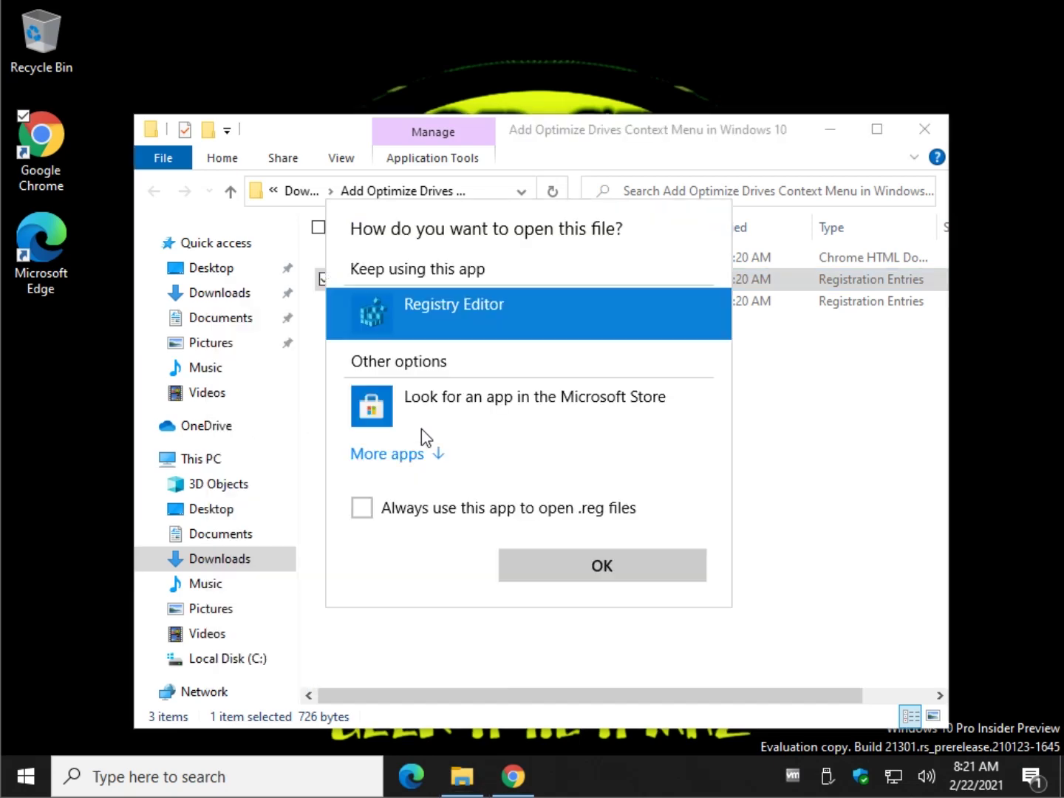
{"action": "left_click", "coordinate": [784, 522]}
Merge the ADD .reg file, approving the security warning, UAC and confirmation prompts
{"action": "double_click", "coordinate": [427, 279]}
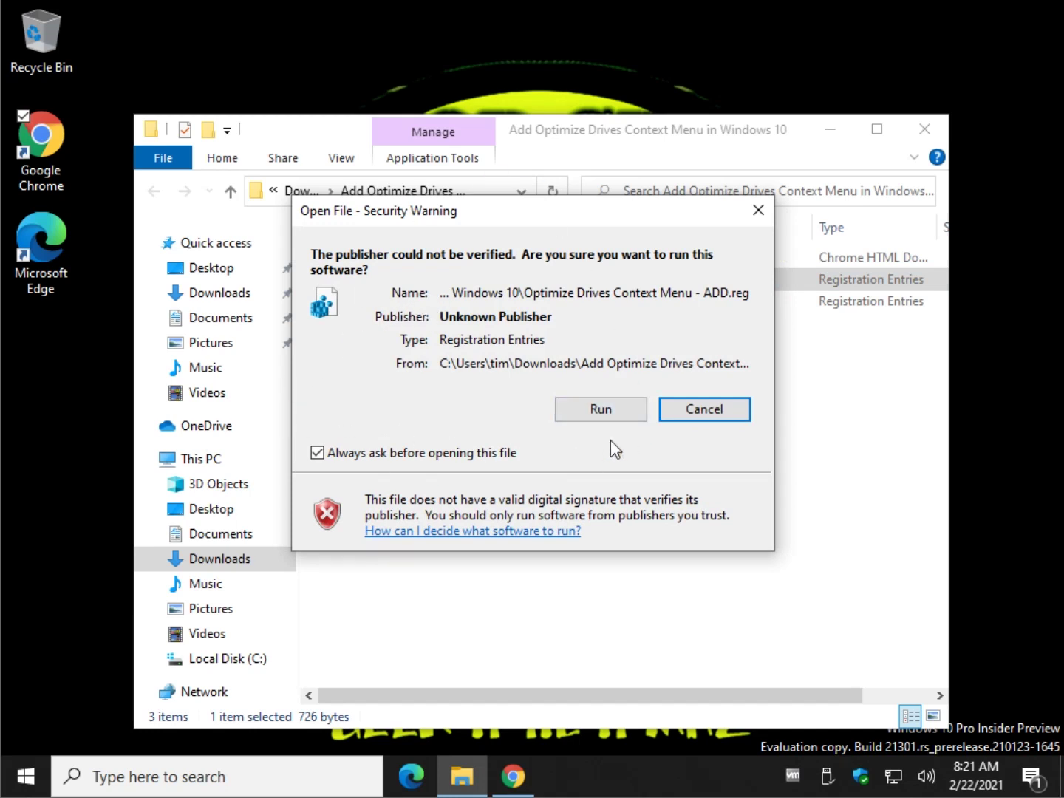
{"action": "left_click", "coordinate": [596, 407]}
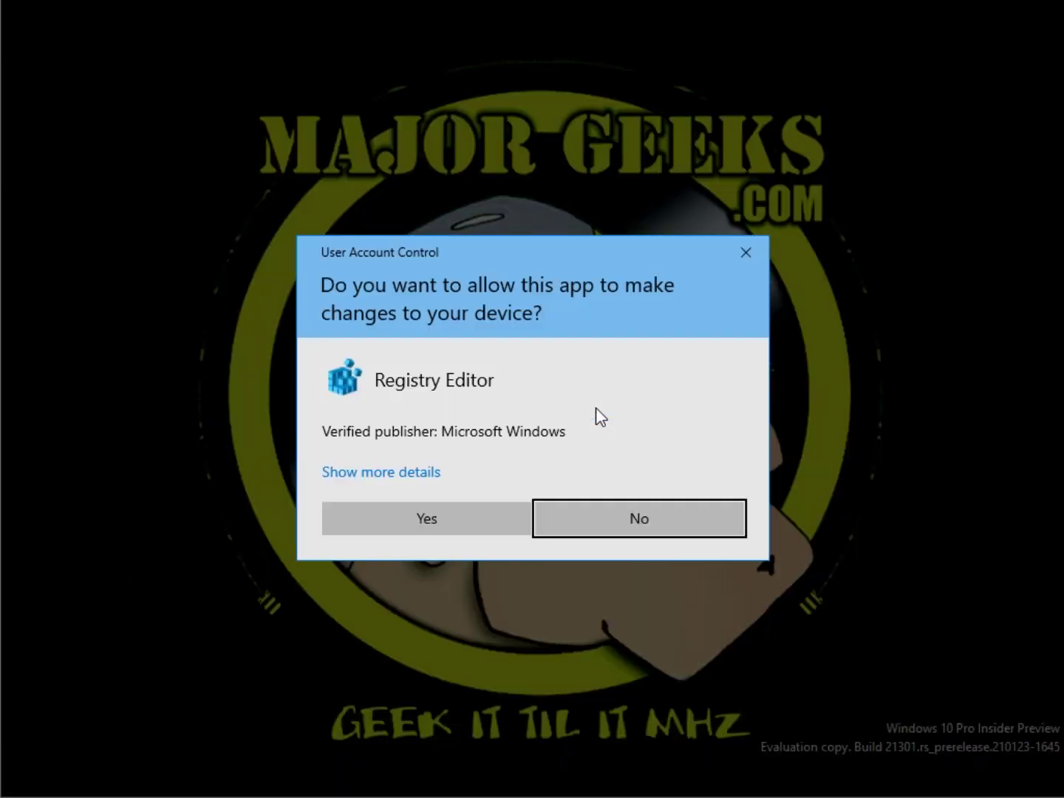
{"action": "left_click", "coordinate": [431, 520]}
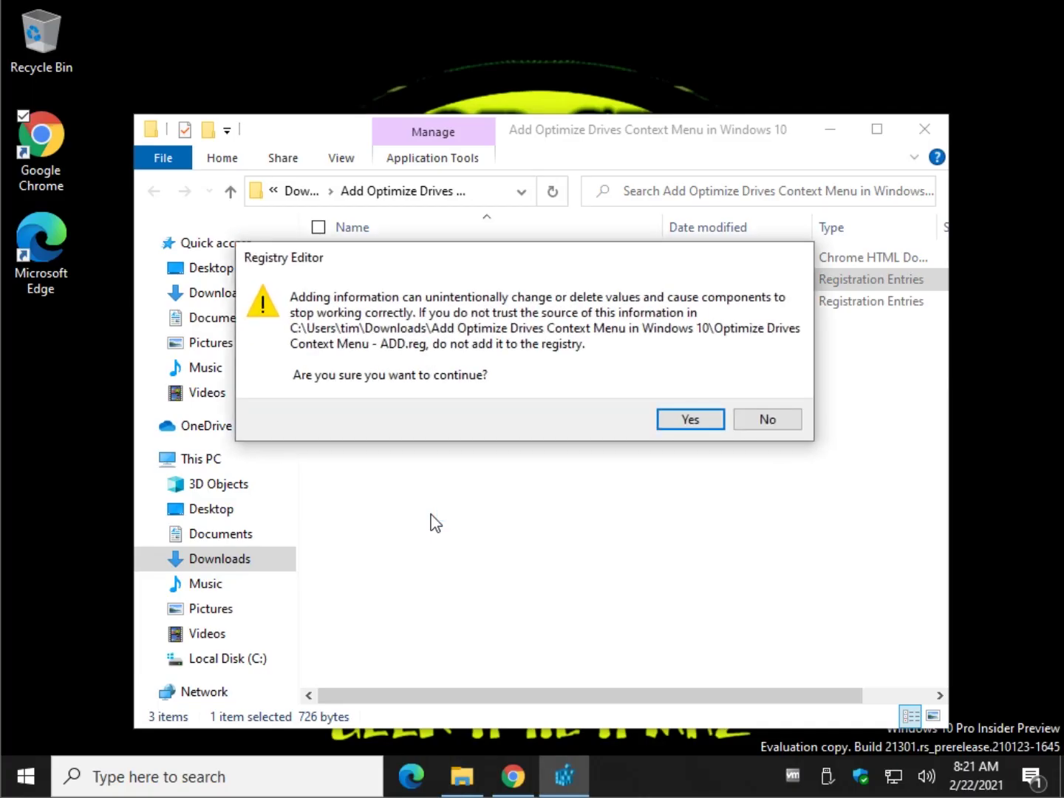
{"action": "left_click", "coordinate": [685, 423]}
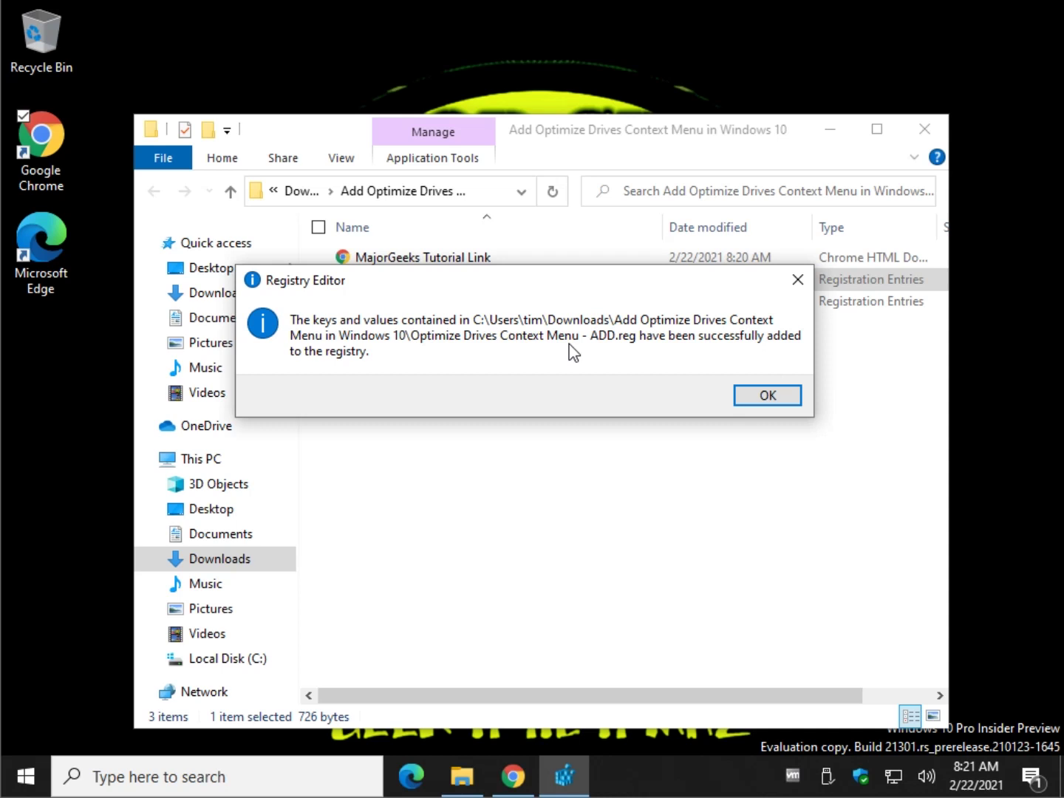
{"action": "left_click", "coordinate": [768, 395]}
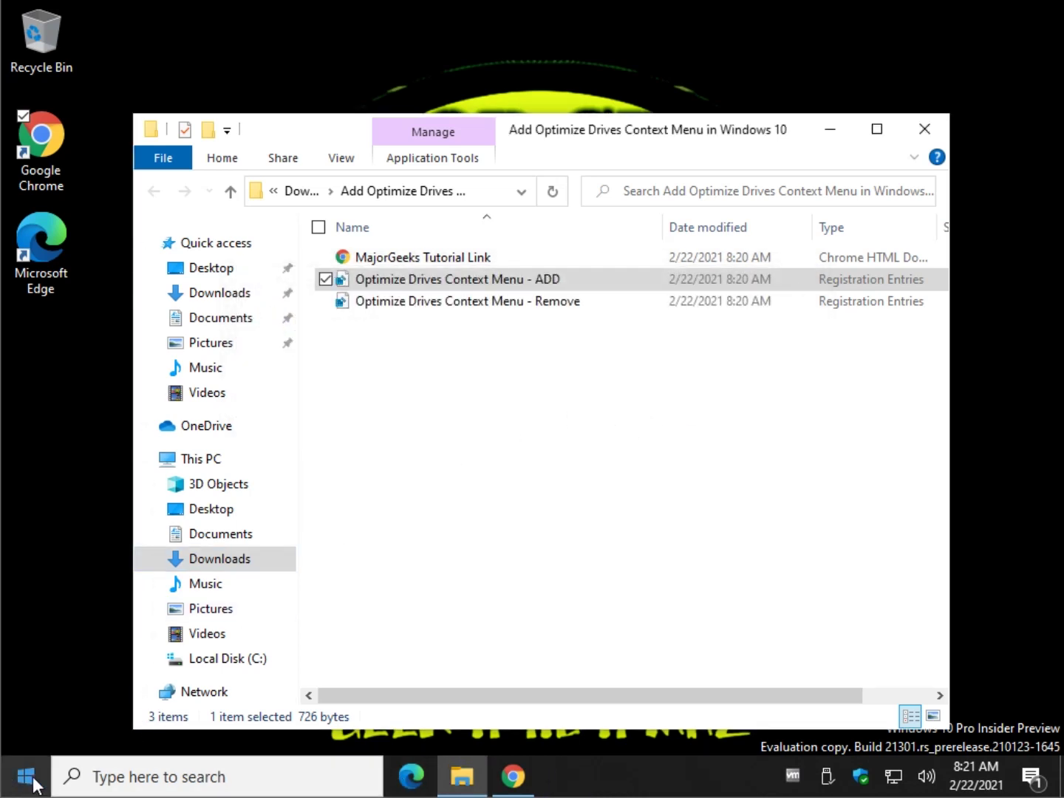
In This PC, launch Optimize drives from Local Disk (C:)'s context menu, then close it
{"action": "left_click", "coordinate": [395, 303]}
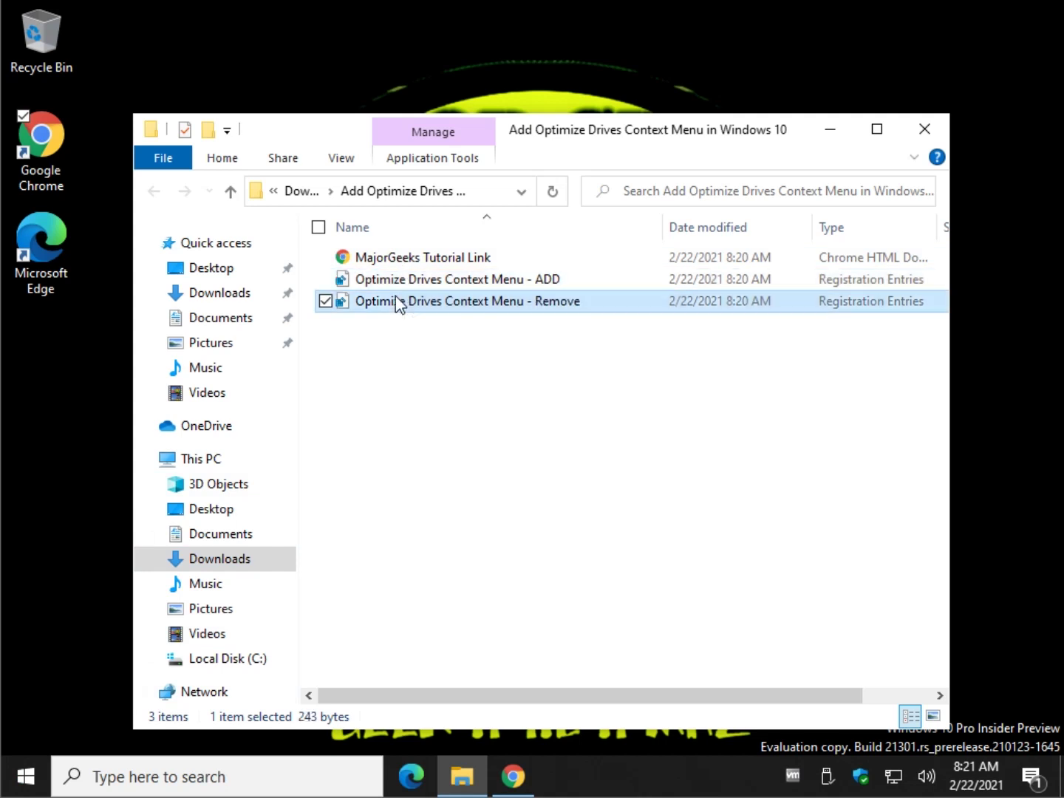
{"action": "left_click", "coordinate": [486, 278]}
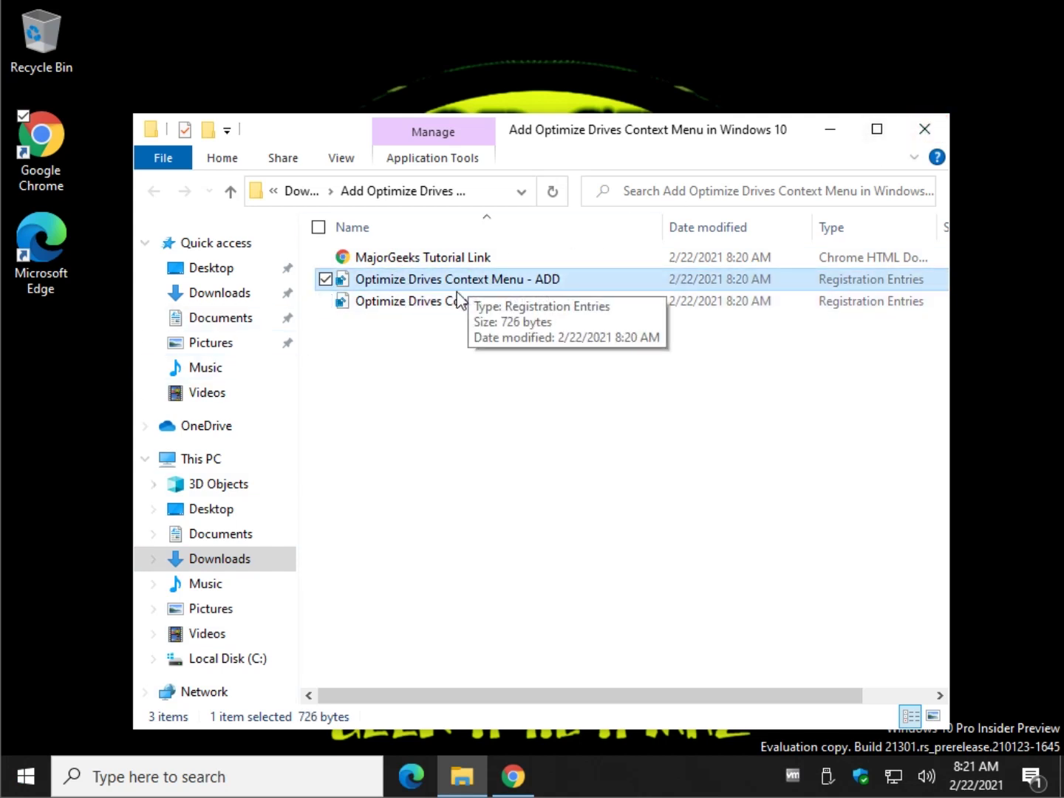
{"action": "left_click", "coordinate": [209, 658]}
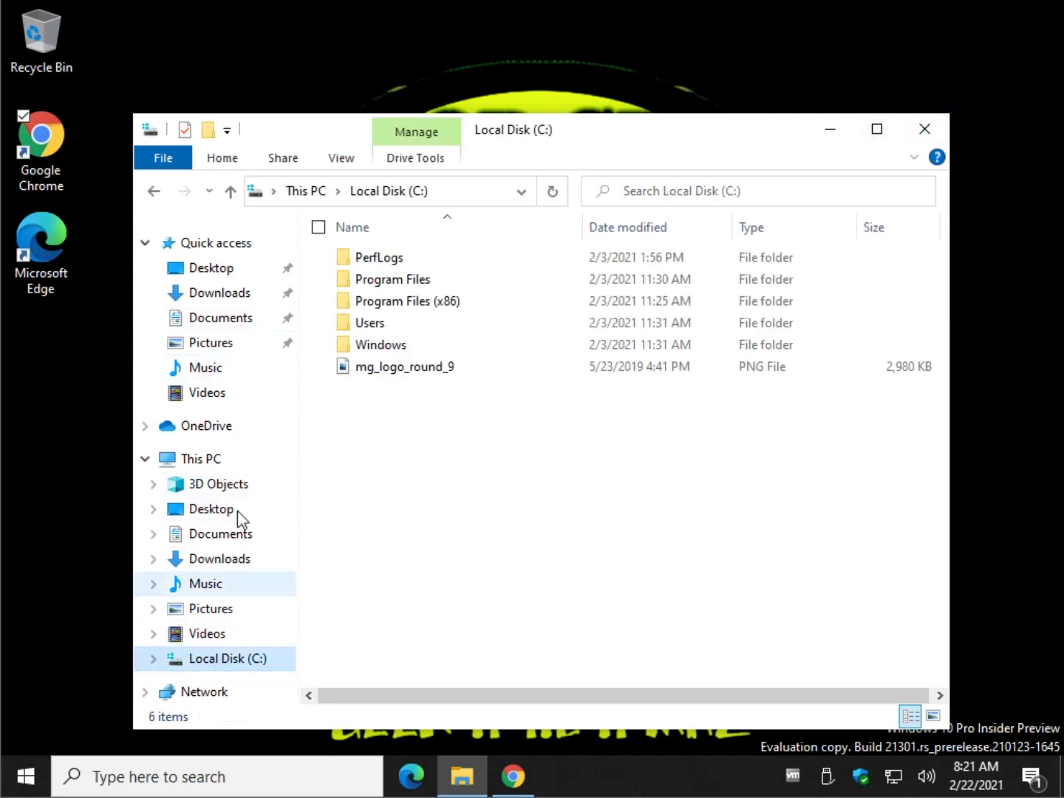
{"action": "left_click", "coordinate": [194, 460]}
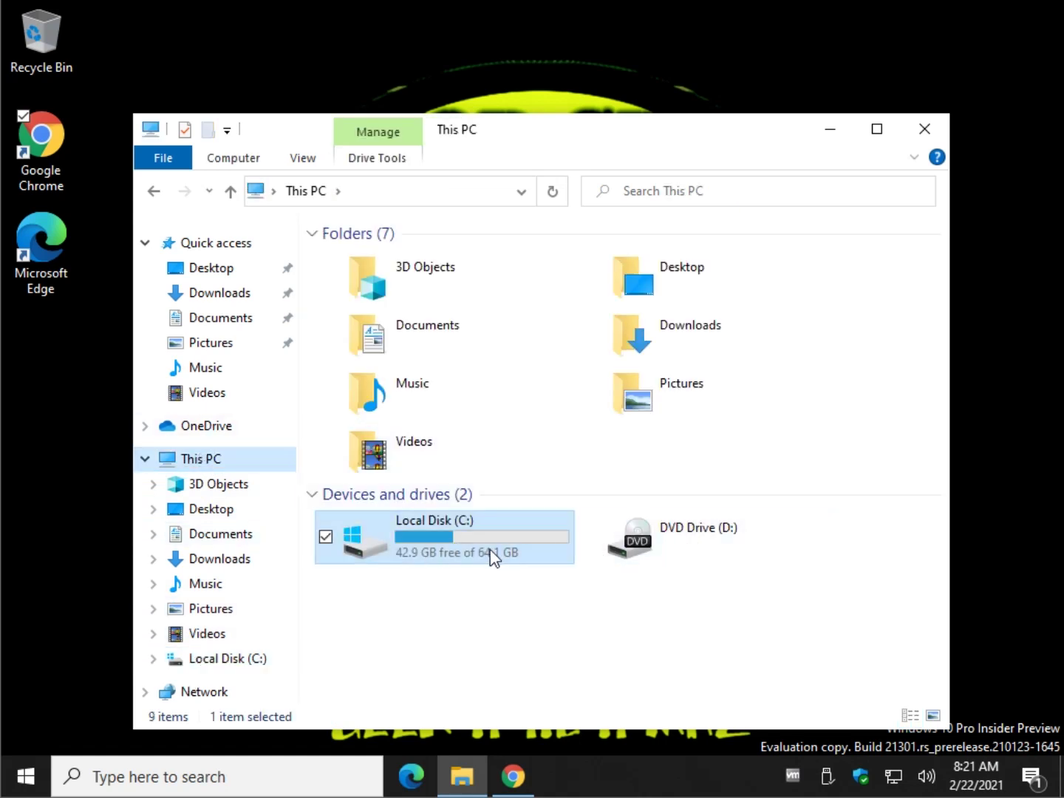
{"action": "mouse_move", "coordinate": [519, 533]}
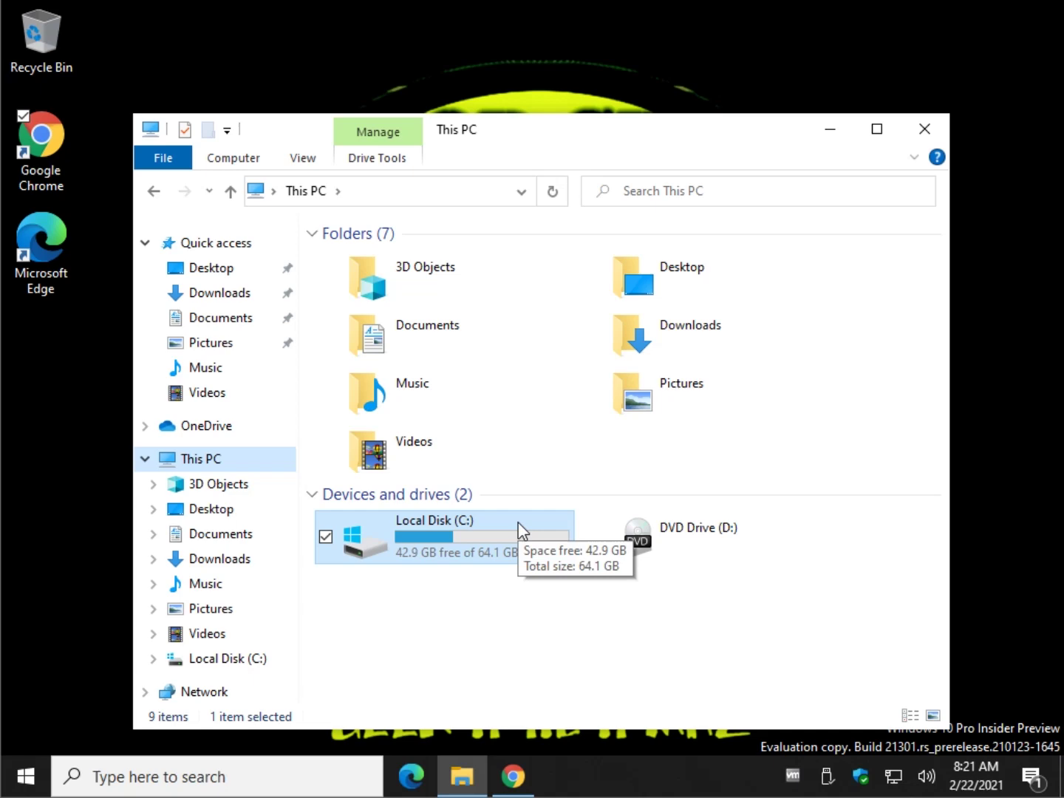
{"action": "right_click", "coordinate": [518, 521]}
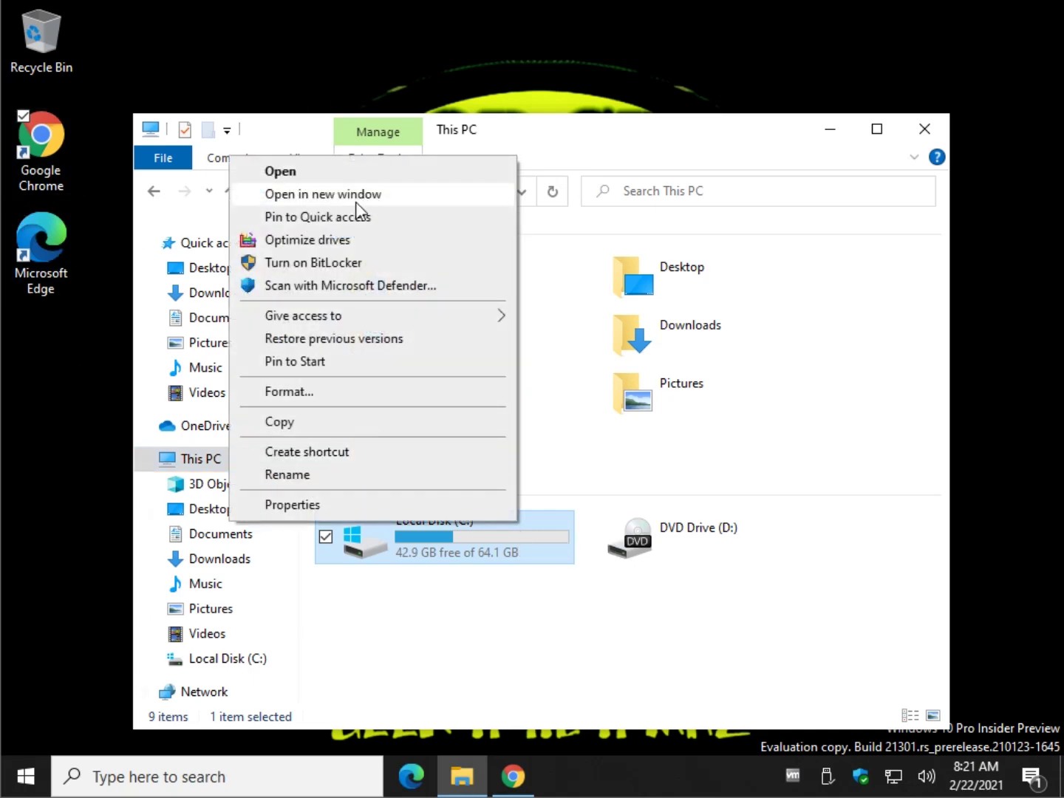
{"action": "left_click", "coordinate": [415, 240]}
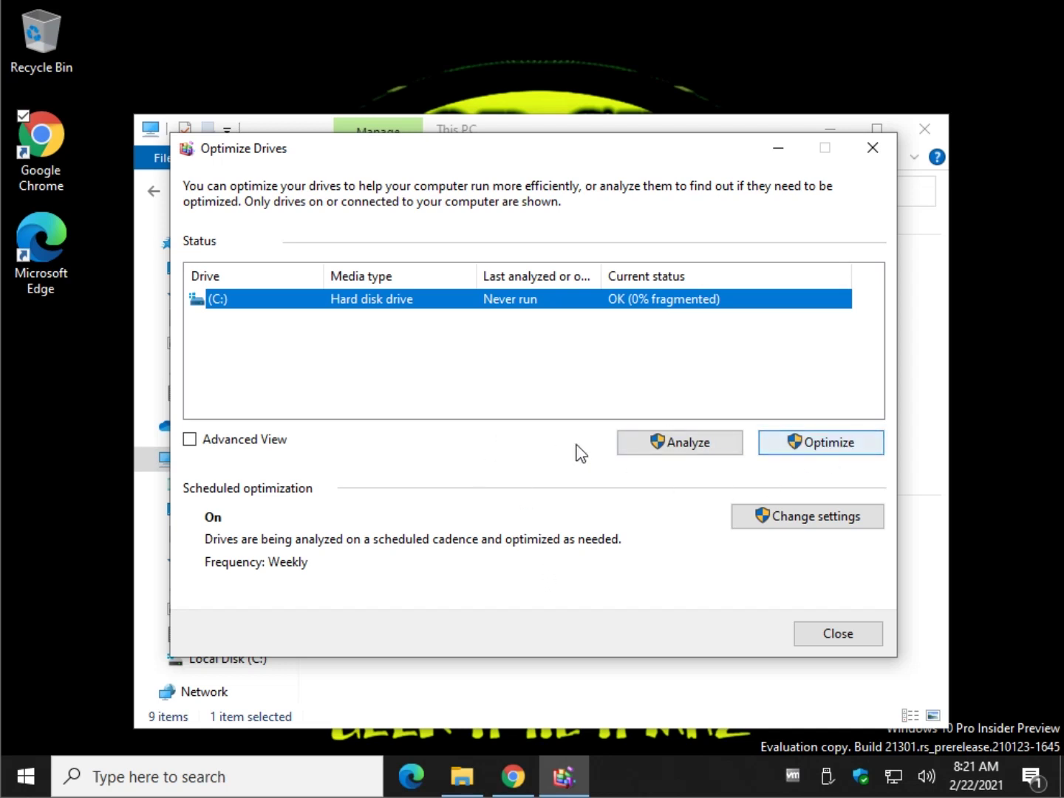
{"action": "left_click", "coordinate": [878, 146]}
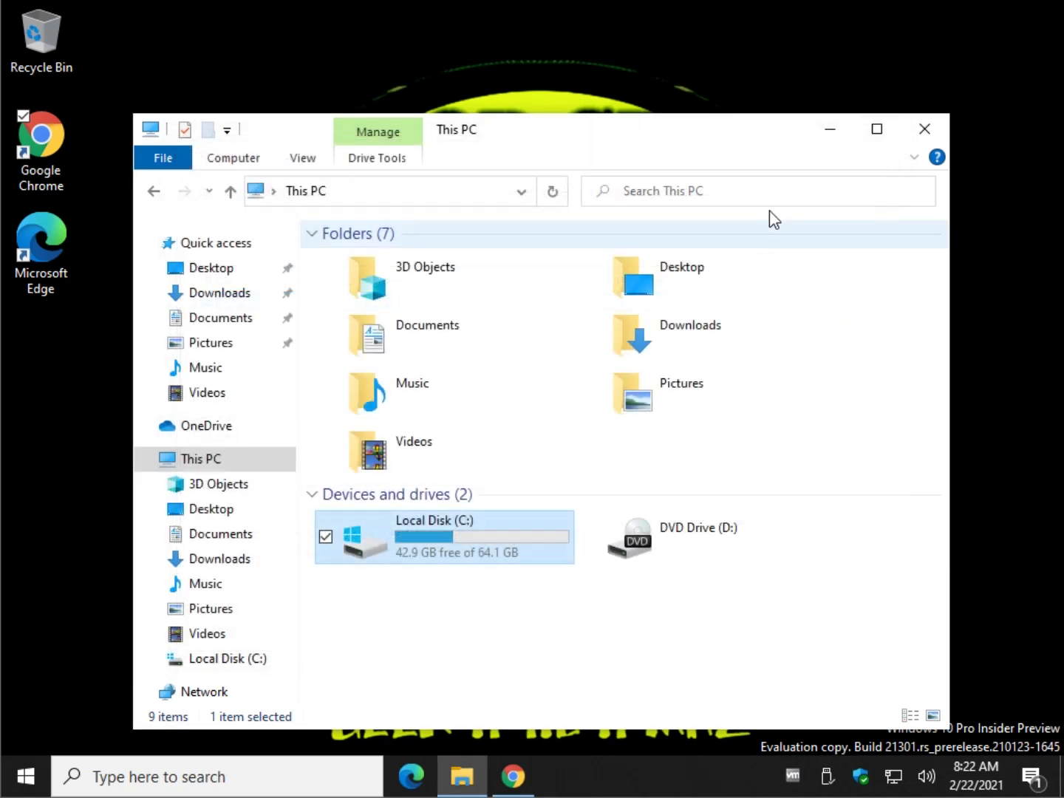
Close Explorer, minimize Chrome, and expand Windows Accessories in the Start menu
{"action": "left_click", "coordinate": [941, 133]}
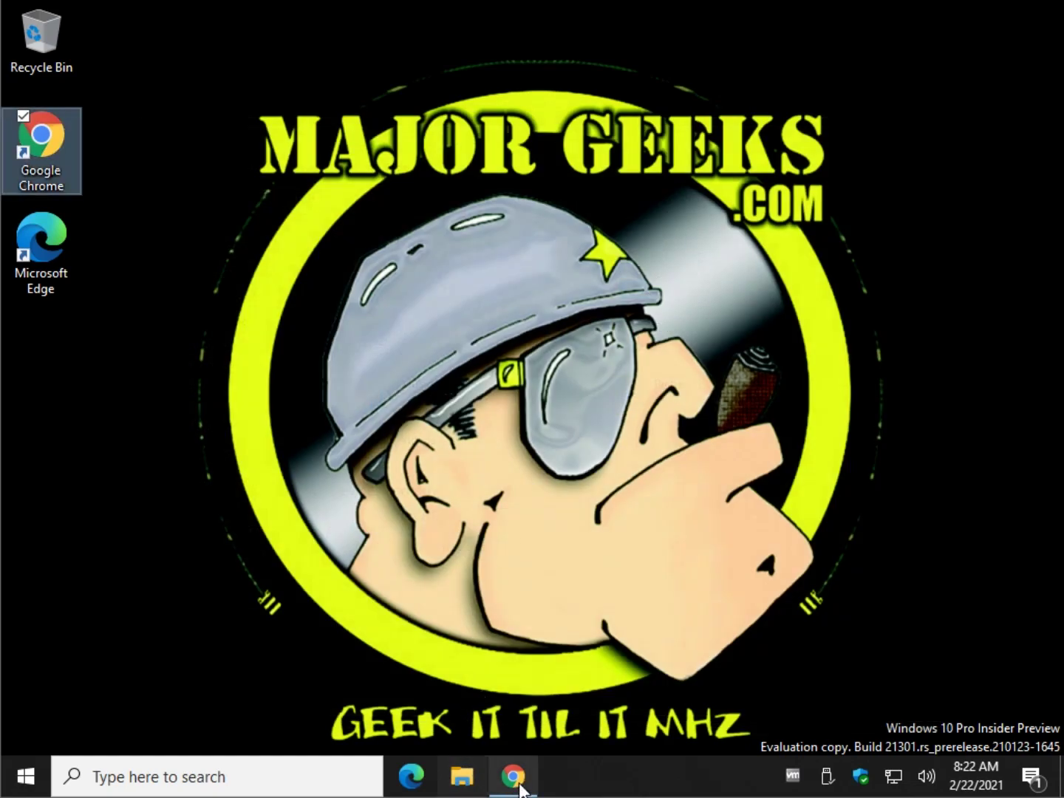
{"action": "left_click", "coordinate": [513, 776]}
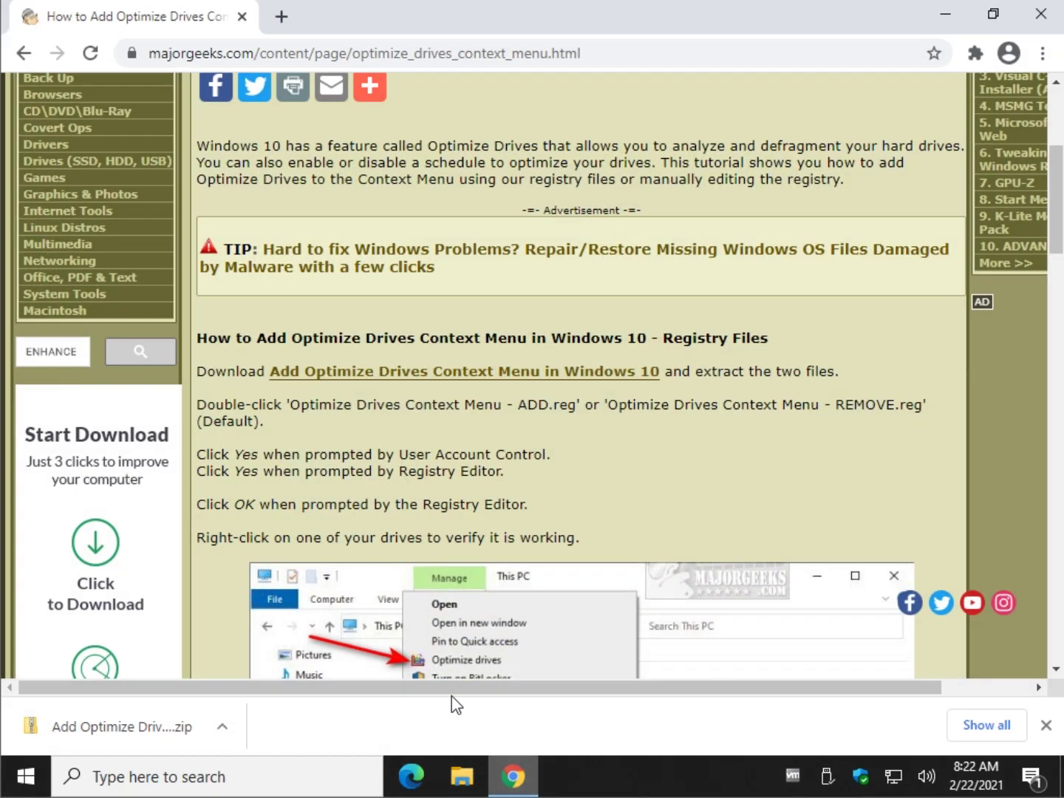
{"action": "left_click", "coordinate": [940, 17]}
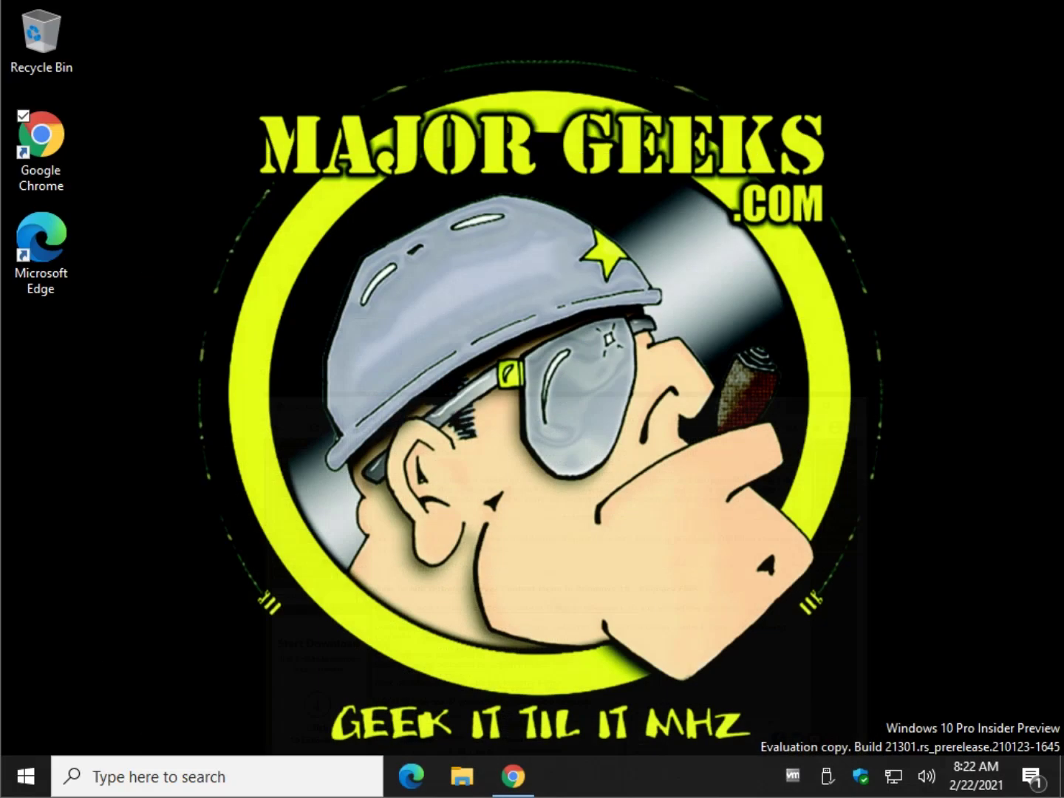
{"action": "left_click", "coordinate": [26, 775]}
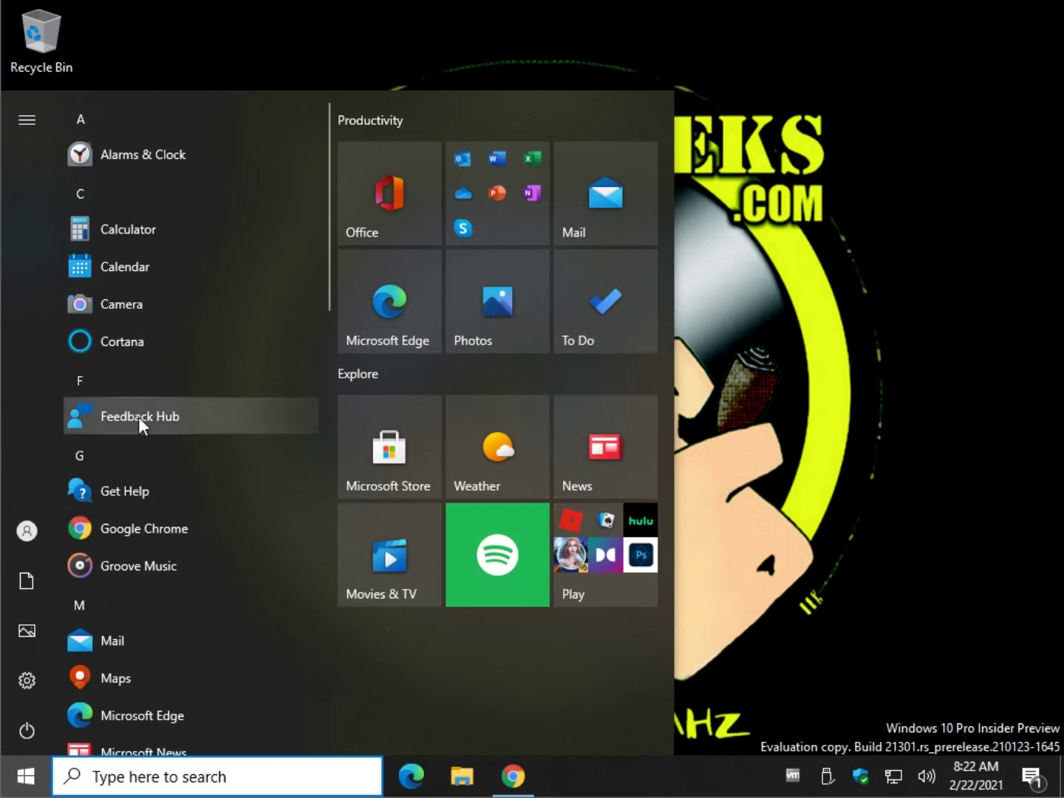
{"action": "mouse_move", "coordinate": [329, 257]}
{"action": "left_mouse_down"}
{"action": "mouse_move", "coordinate": [313, 591]}
{"action": "mouse_move", "coordinate": [291, 666]}
{"action": "left_mouse_up"}
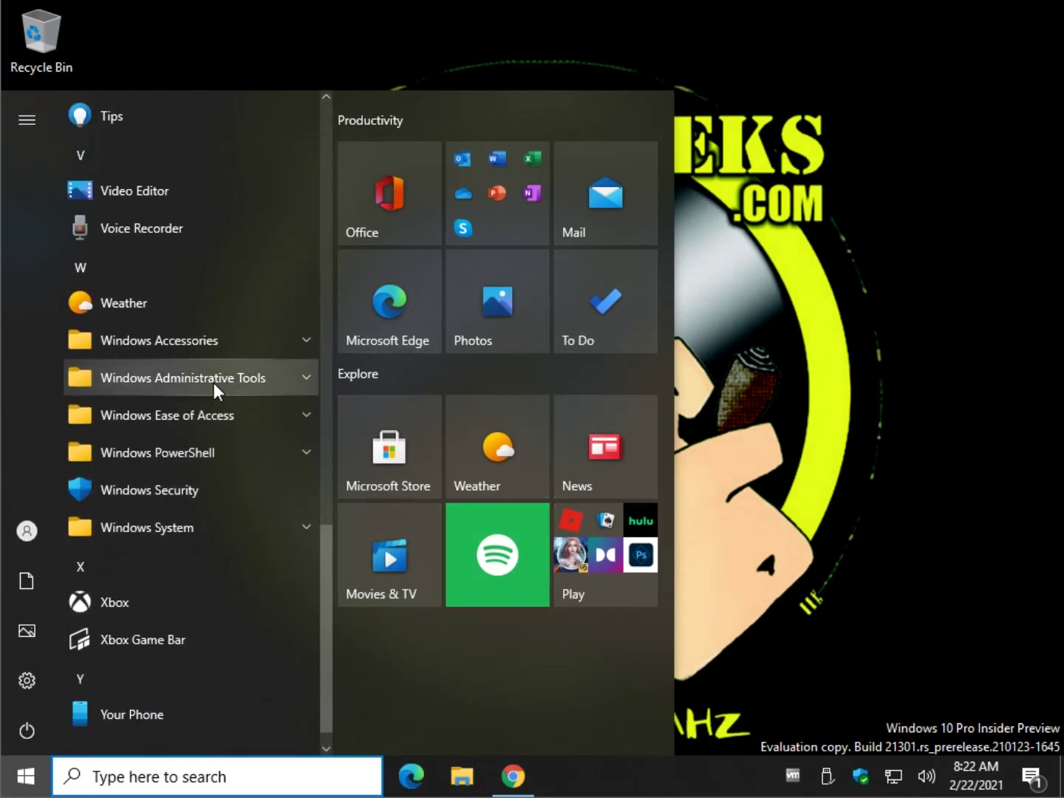
{"action": "left_click", "coordinate": [208, 340]}
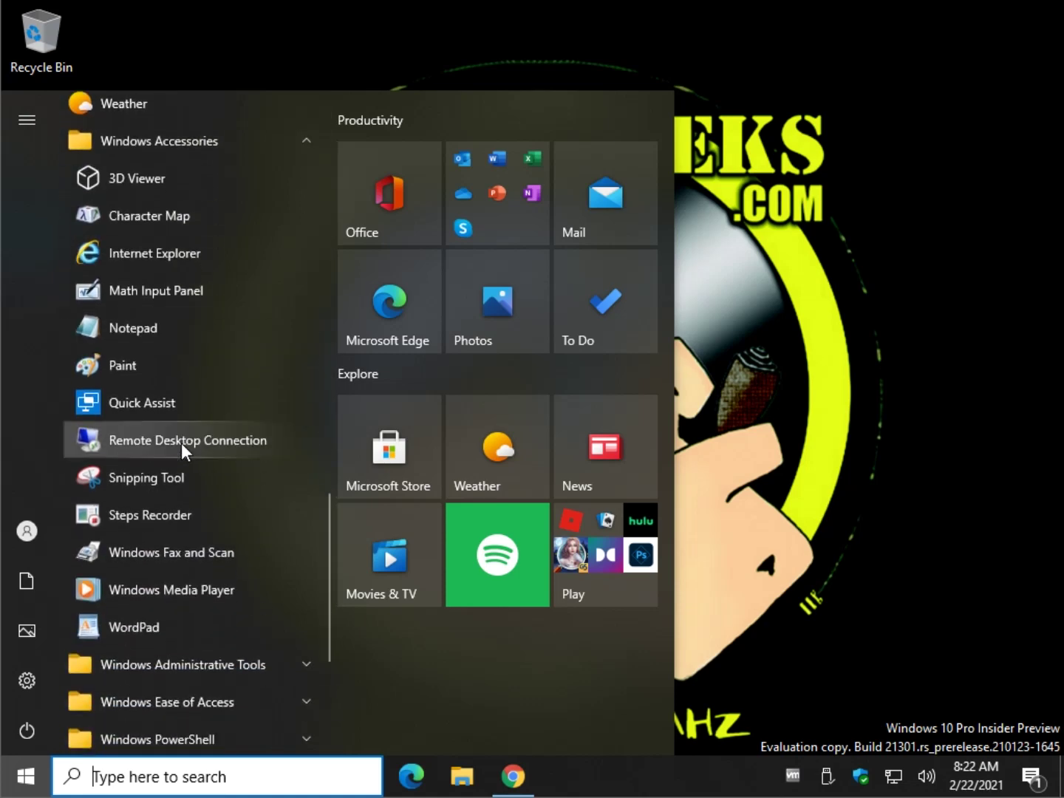
Launch Notepad and browse the Open dialog to Downloads showing All Files
{"action": "left_click", "coordinate": [170, 323]}
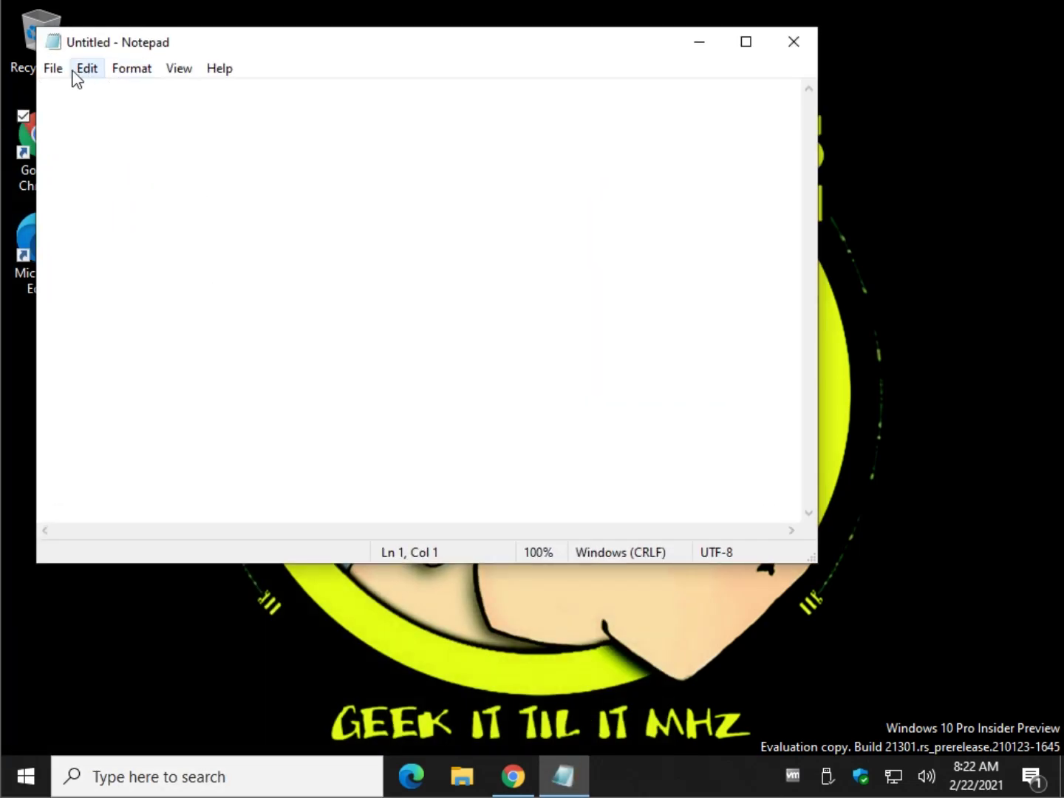
{"action": "left_click", "coordinate": [53, 68]}
{"action": "left_click", "coordinate": [80, 137]}
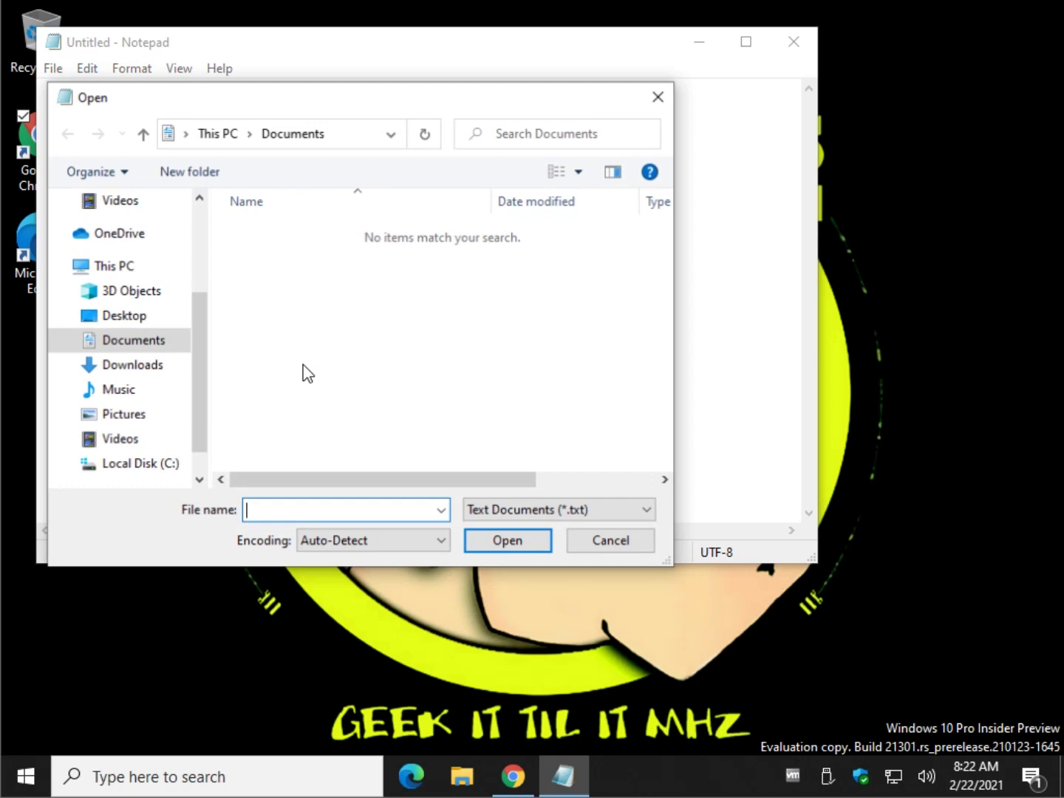
{"action": "left_click", "coordinate": [134, 365]}
{"action": "left_click", "coordinate": [536, 512]}
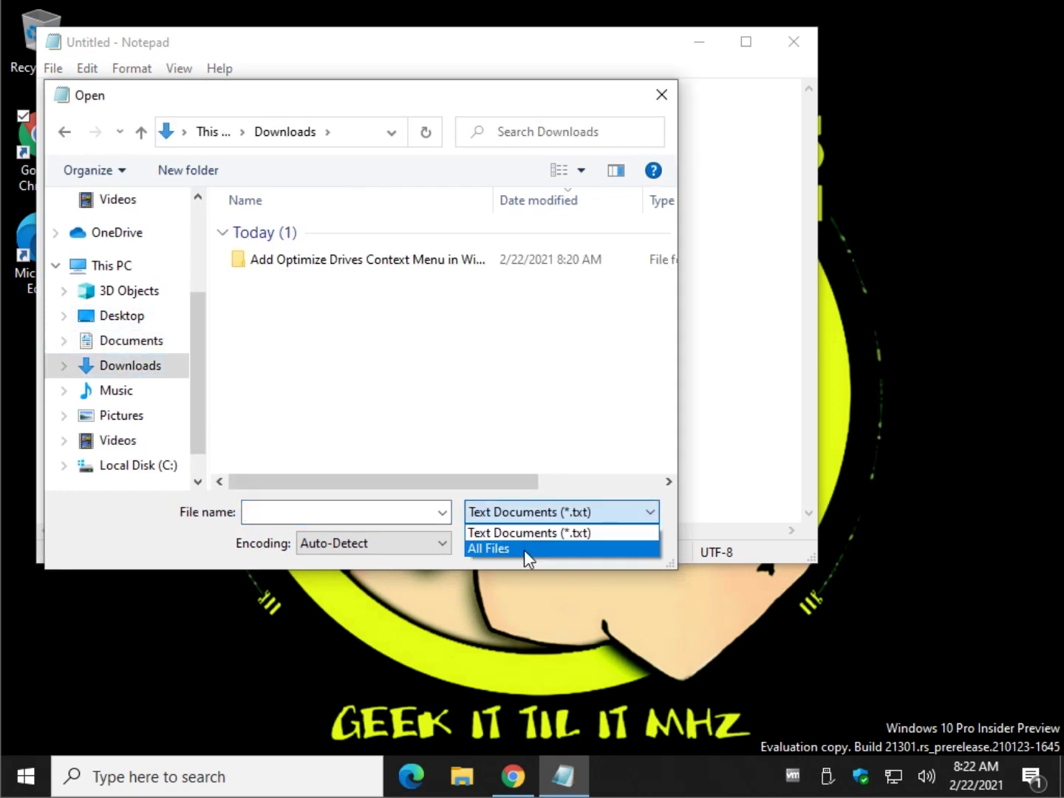
{"action": "left_click", "coordinate": [524, 549]}
Open the ADD .reg file from the extracted folder, then close Notepad
{"action": "left_click", "coordinate": [343, 282]}
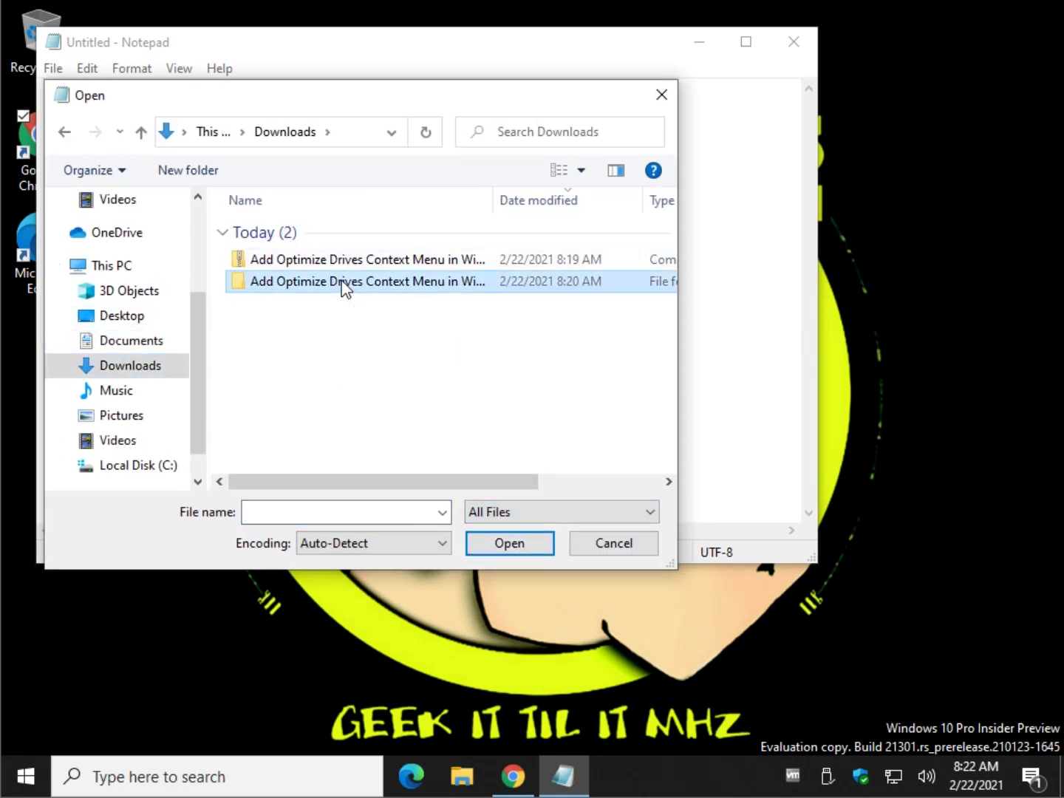
{"action": "double_click", "coordinate": [343, 288]}
{"action": "double_click", "coordinate": [376, 256]}
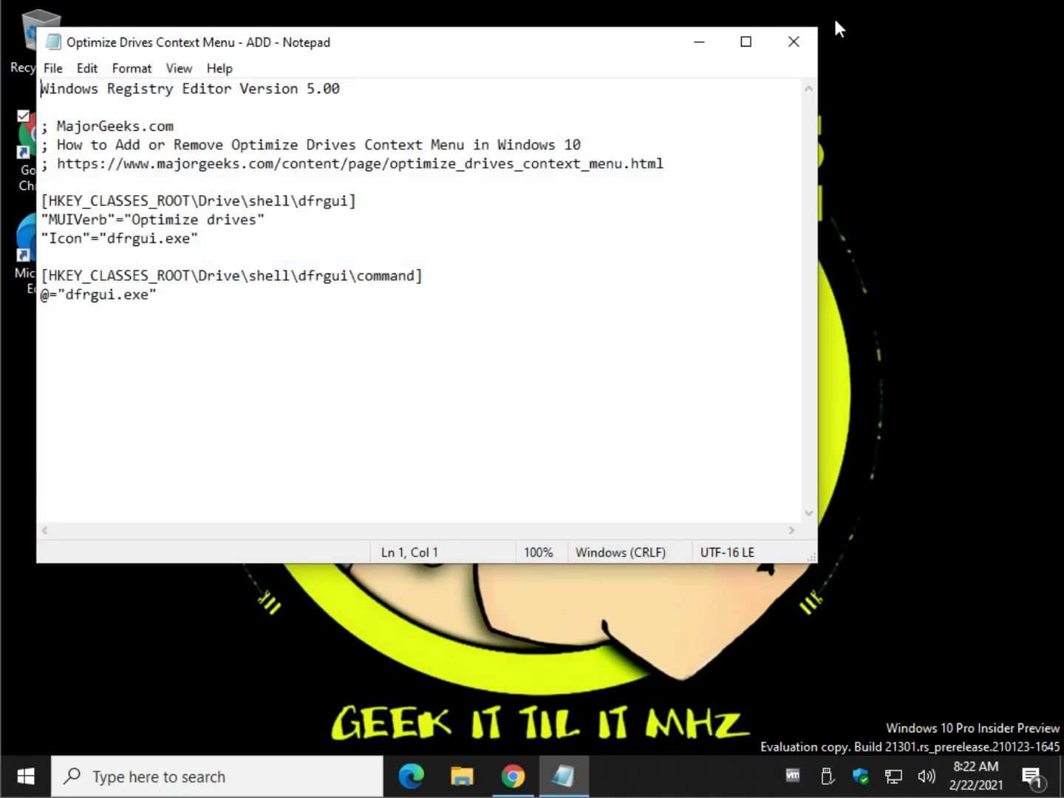
{"action": "left_click", "coordinate": [794, 41]}
Restore Chrome and scroll to the article's manual Registry Editor steps for Drive\shell and dfrgui
{"action": "left_click", "coordinate": [509, 791]}
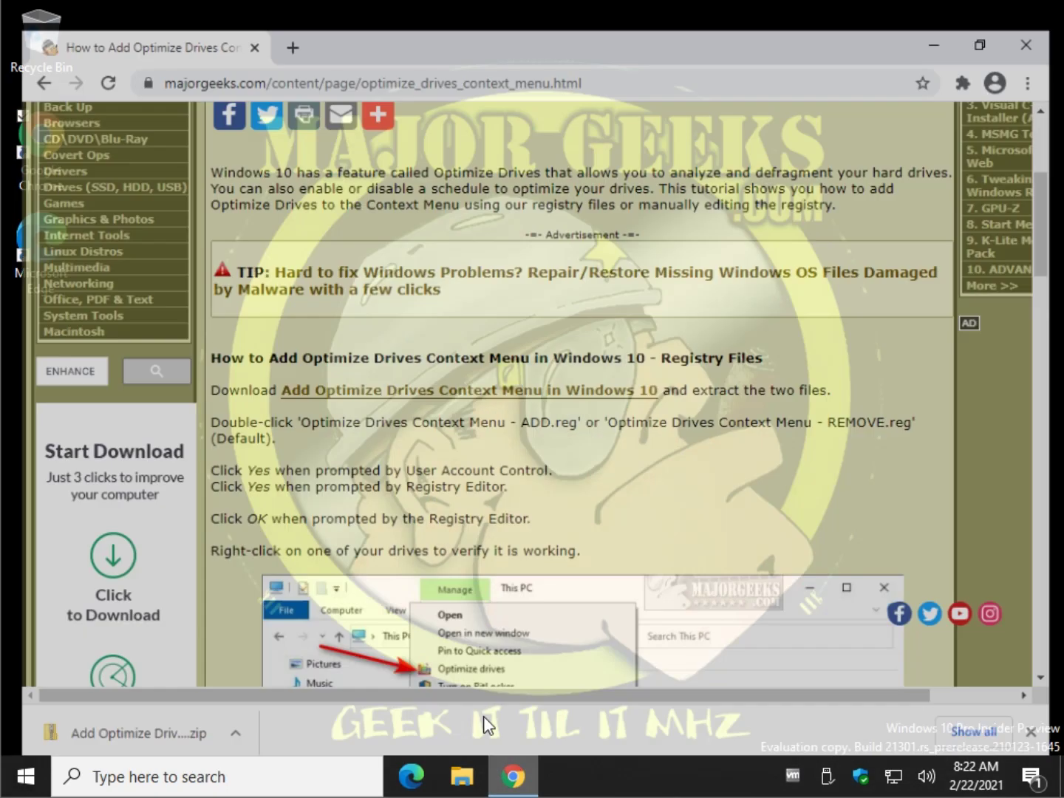
{"action": "scroll", "coordinate": [237, 372], "scroll_direction": "down", "scroll_amount": 3}
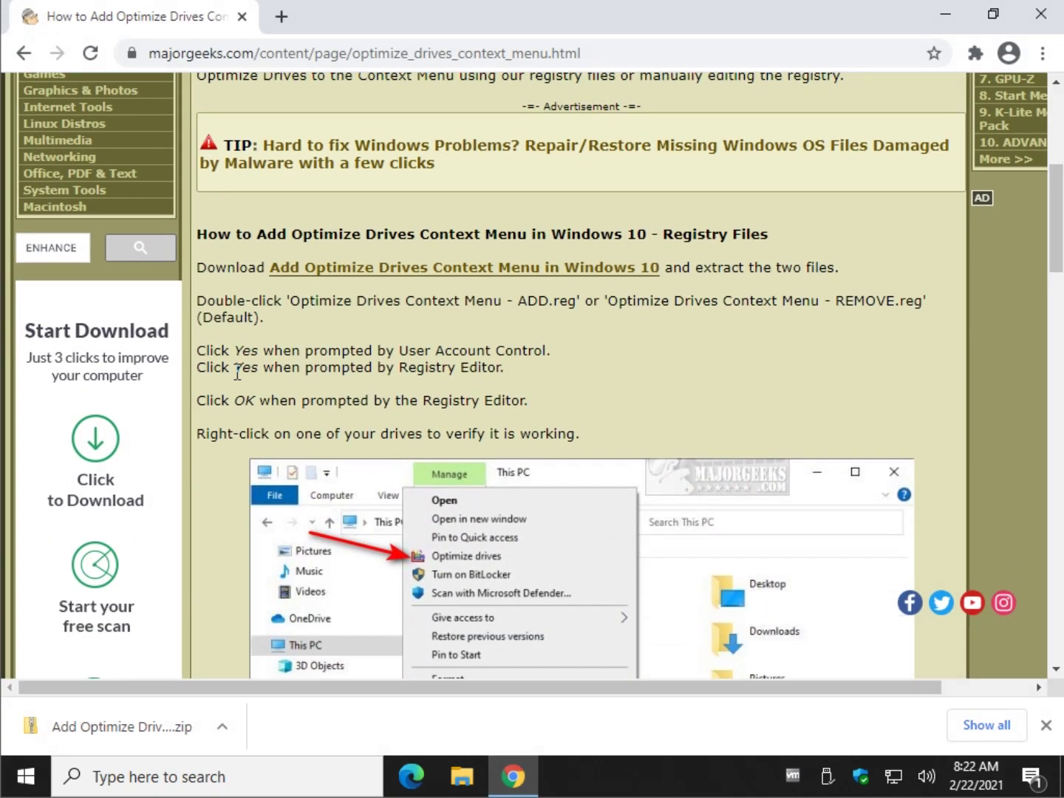
{"action": "scroll", "coordinate": [352, 304], "scroll_direction": "down", "scroll_amount": 3}
{"action": "scroll", "coordinate": [369, 311], "scroll_direction": "down", "scroll_amount": 10}
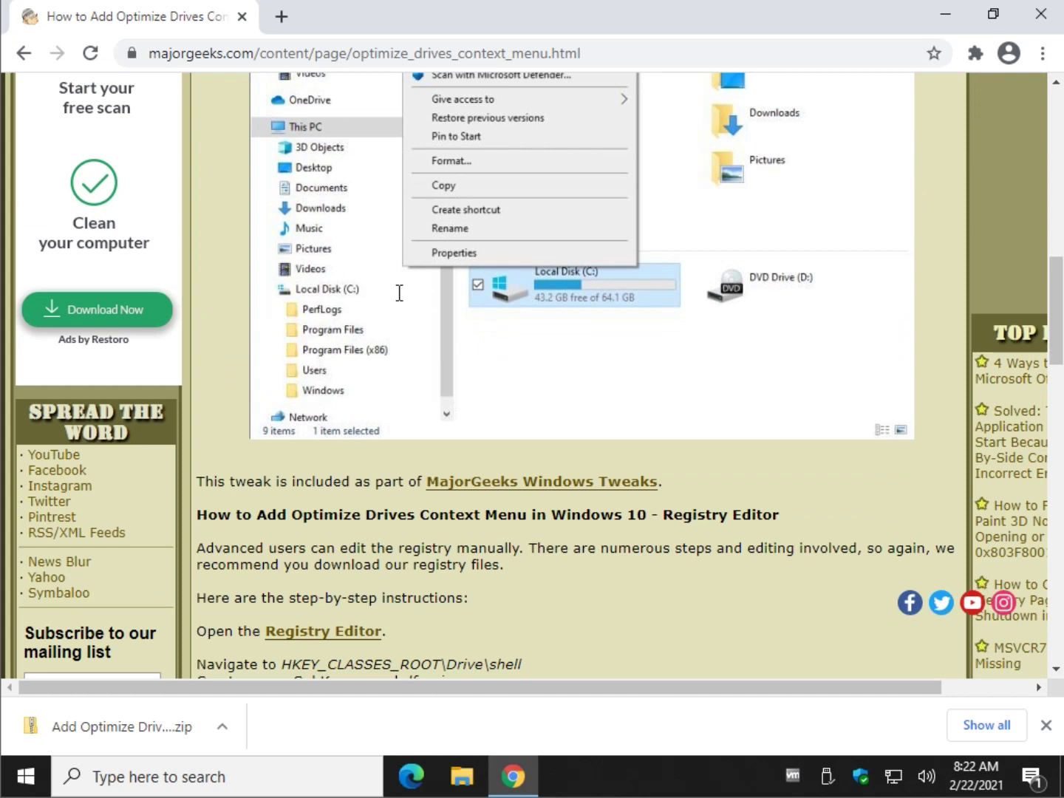
{"action": "scroll", "coordinate": [314, 336], "scroll_direction": "down", "scroll_amount": 5}
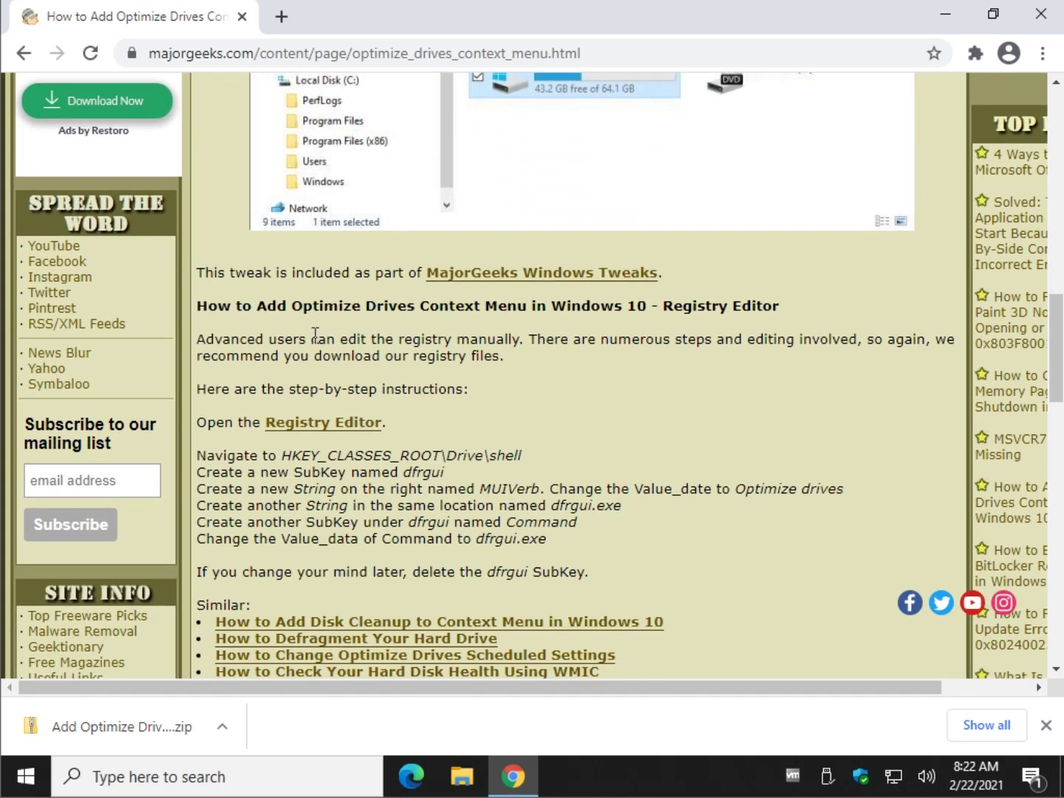
{"action": "scroll", "coordinate": [315, 335], "scroll_direction": "down", "scroll_amount": 3}
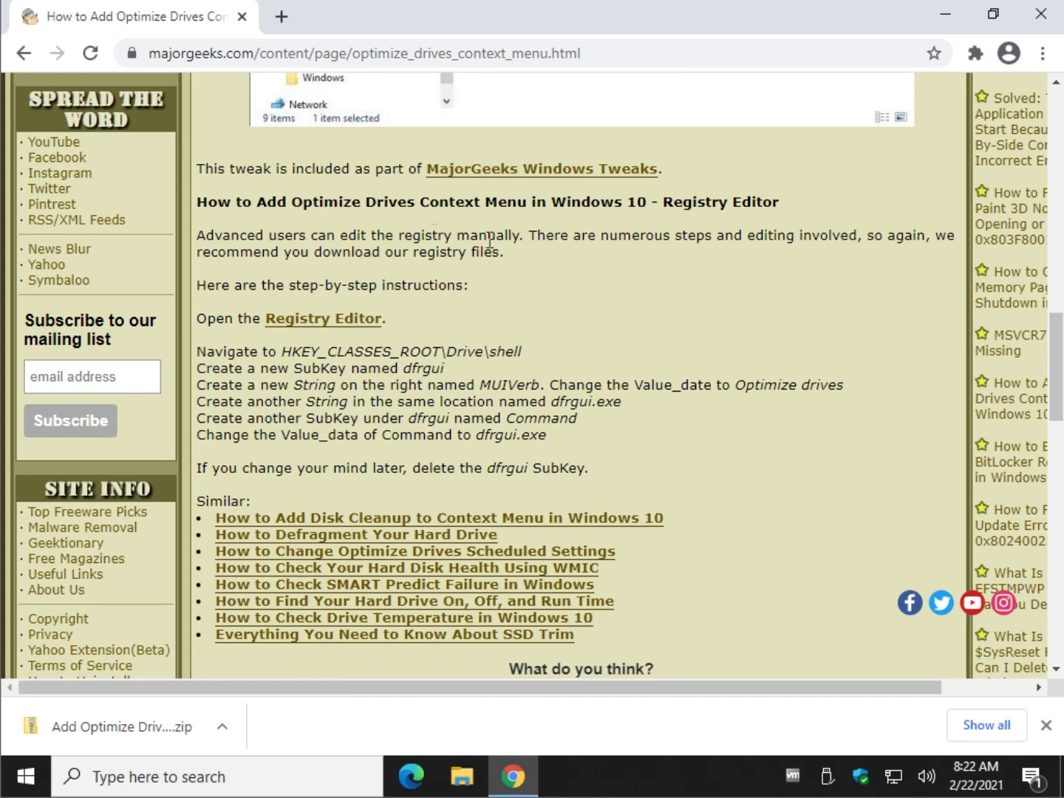
{"action": "scroll", "coordinate": [442, 273], "scroll_direction": "down", "scroll_amount": 3}
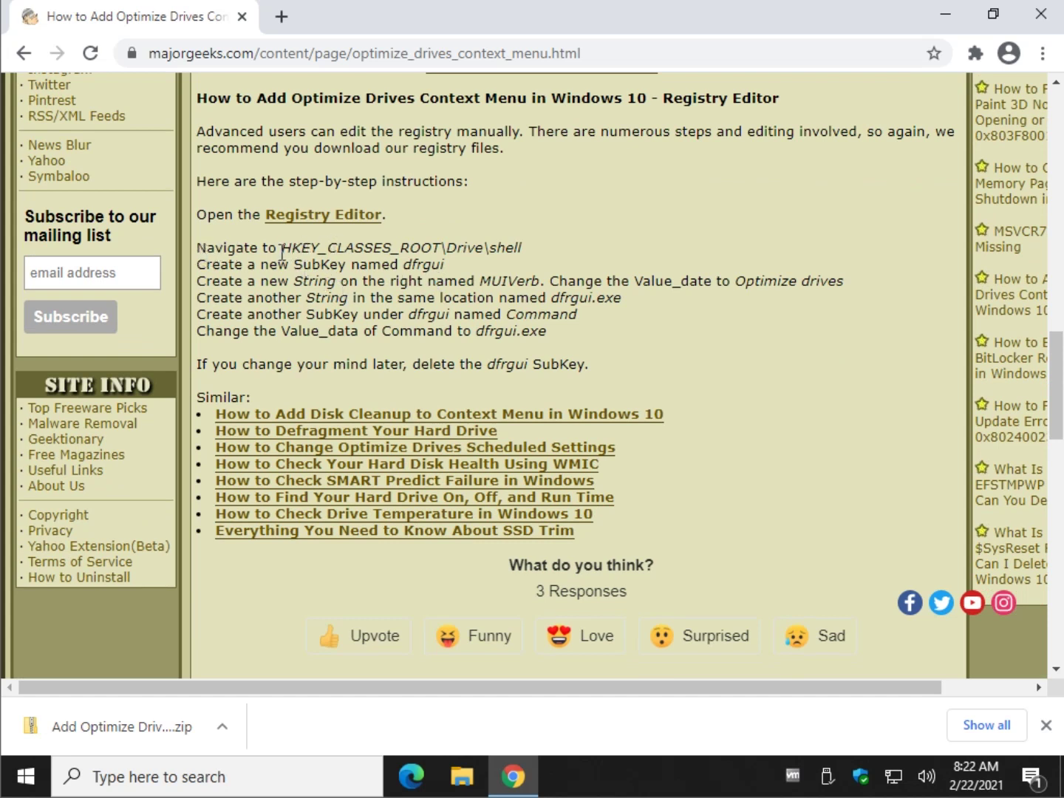
{"action": "left_click_drag", "start_coordinate": [281, 249], "coordinate": [550, 253]}
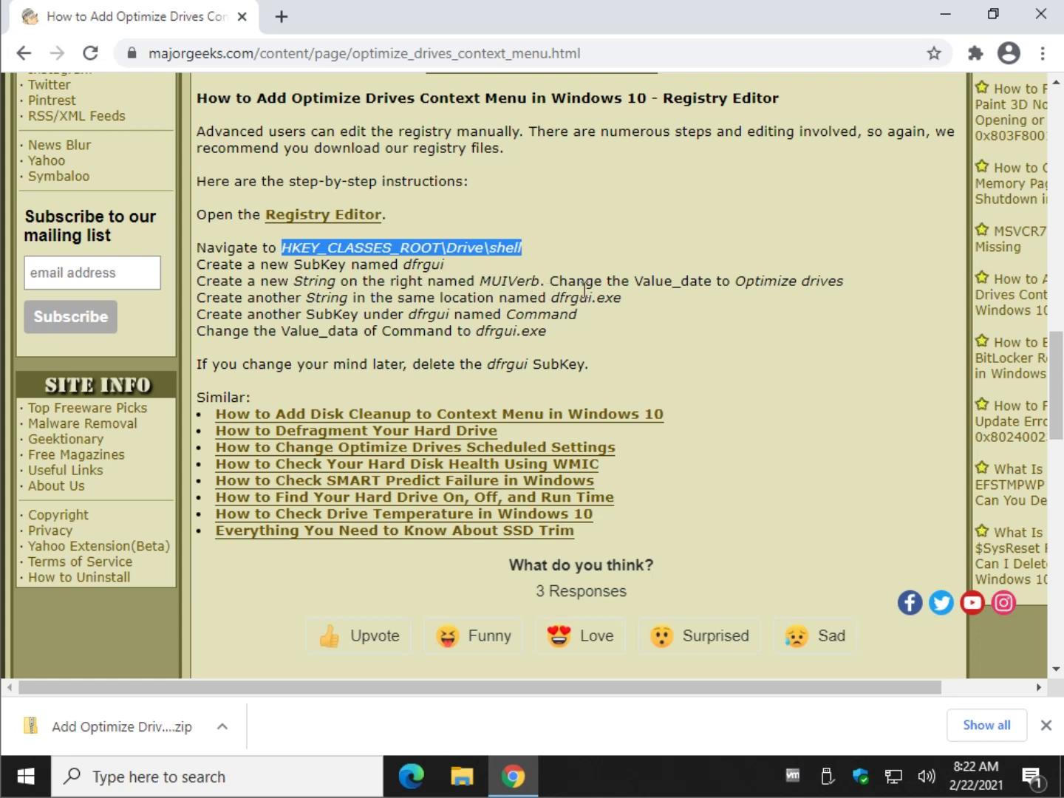
{"action": "left_click", "coordinate": [375, 249]}
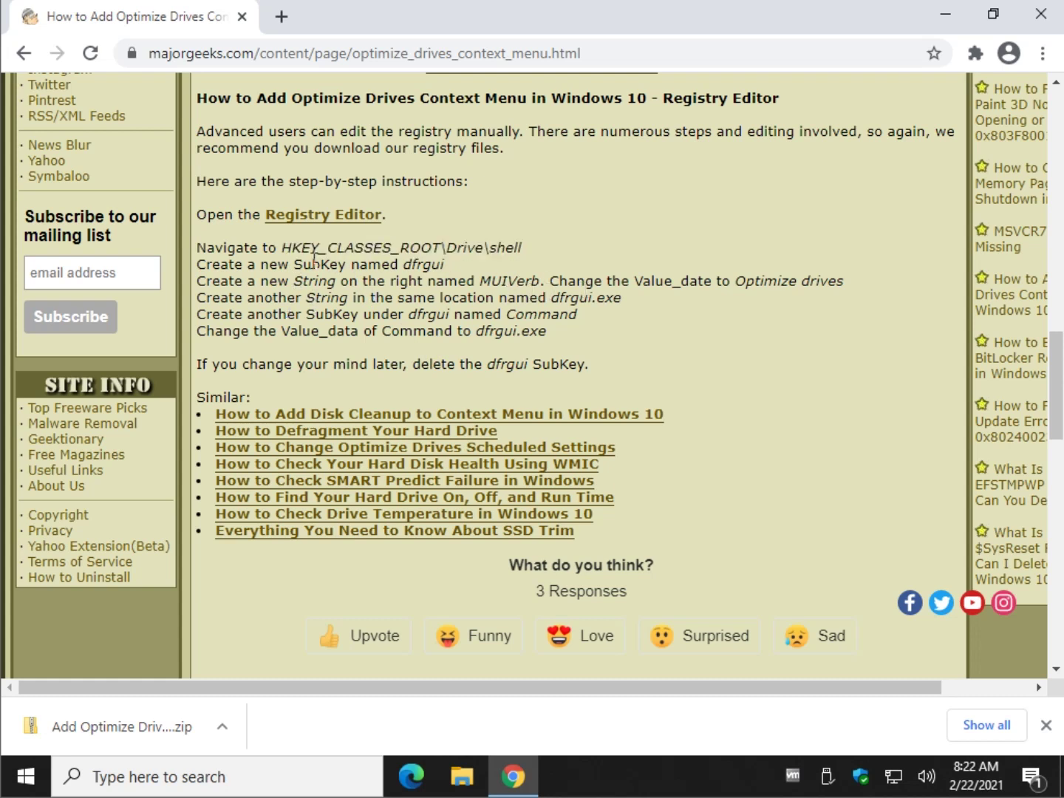
{"action": "double_click", "coordinate": [442, 266]}
{"action": "left_click", "coordinate": [458, 289]}
Copy the HKEY_CLASSES_ROOT\Drive\shell path, then scroll the page up and back
{"action": "left_click_drag", "start_coordinate": [281, 248], "coordinate": [524, 250]}
{"action": "right_click", "coordinate": [524, 256]}
{"action": "left_click", "coordinate": [547, 263]}
{"action": "scroll", "coordinate": [482, 315], "scroll_direction": "up", "scroll_amount": 4}
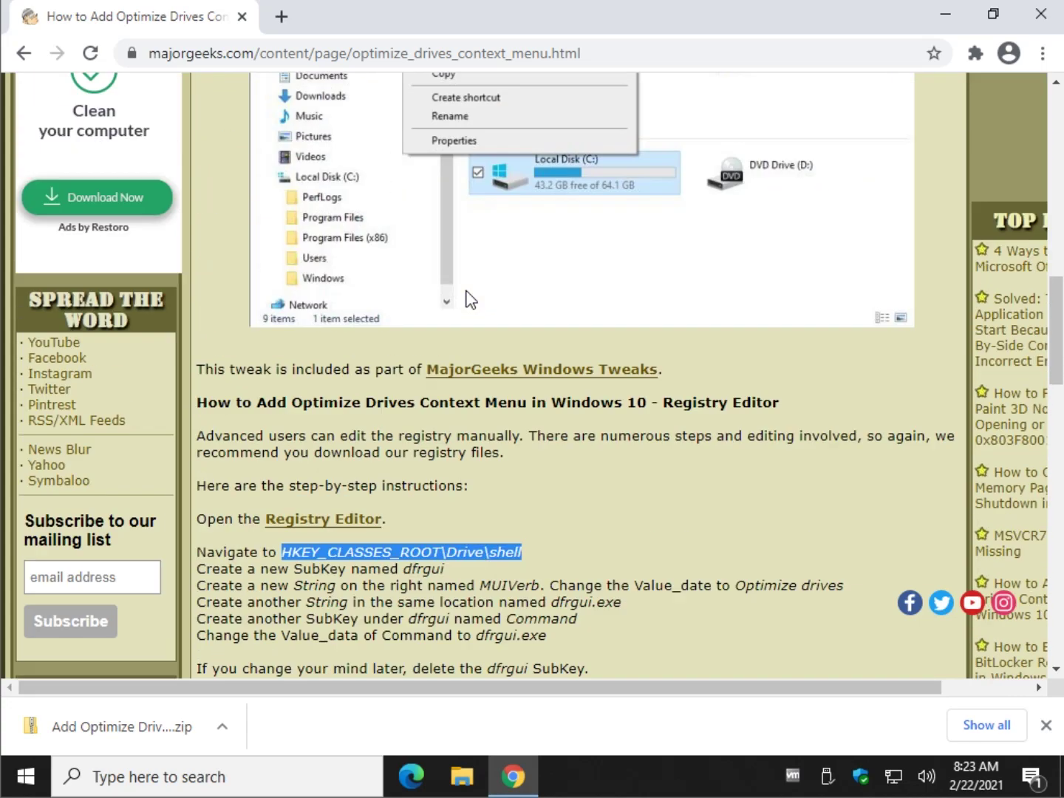
{"action": "scroll", "coordinate": [444, 320], "scroll_direction": "up", "scroll_amount": 5}
{"action": "scroll", "coordinate": [448, 347], "scroll_direction": "up", "scroll_amount": 7}
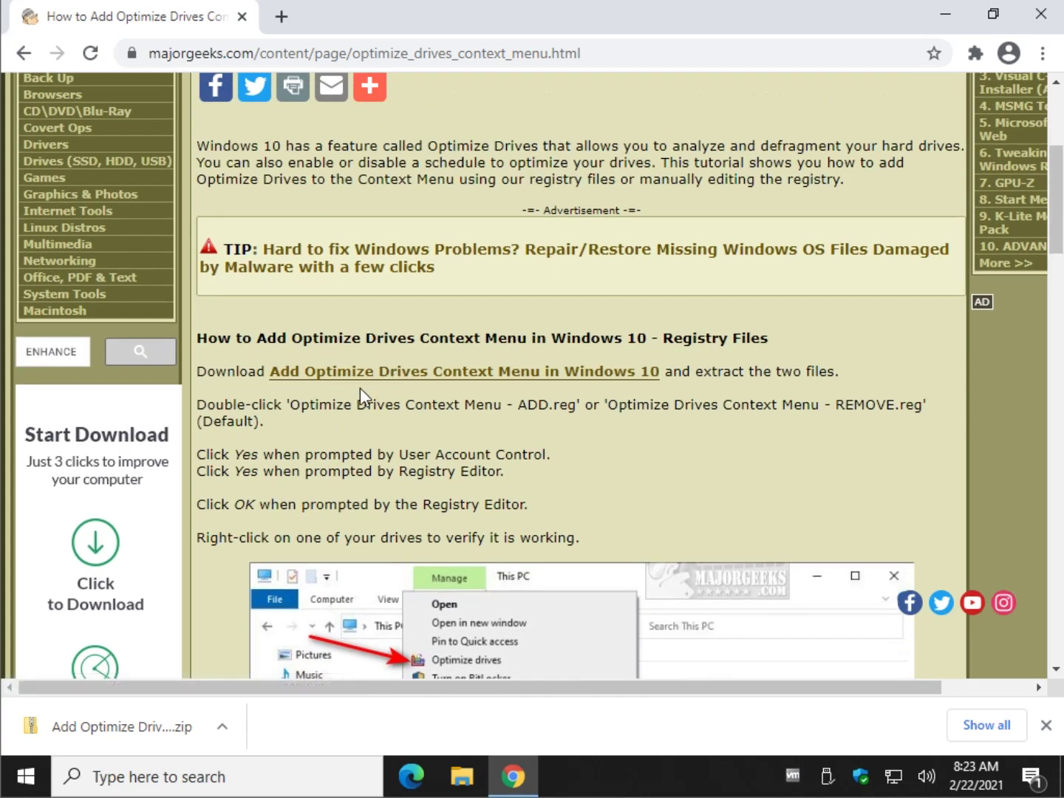
{"action": "scroll", "coordinate": [309, 467], "scroll_direction": "down", "scroll_amount": 2}
{"action": "scroll", "coordinate": [310, 467], "scroll_direction": "down", "scroll_amount": 9}
{"action": "scroll", "coordinate": [308, 451], "scroll_direction": "down", "scroll_amount": 3}
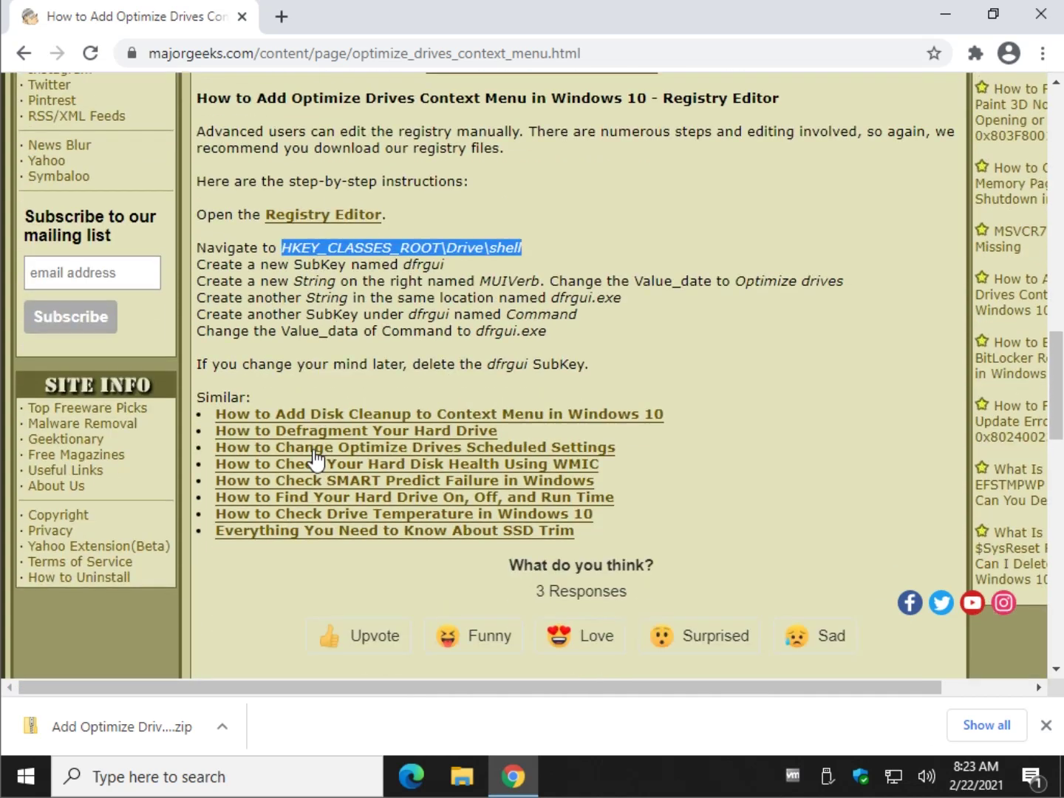
Launch regedit as administrator and jump to the pasted HKEY_CLASSES_ROOT\Drive\shell path
{"action": "key", "text": "super+r"}
{"action": "type", "text": "reg"}
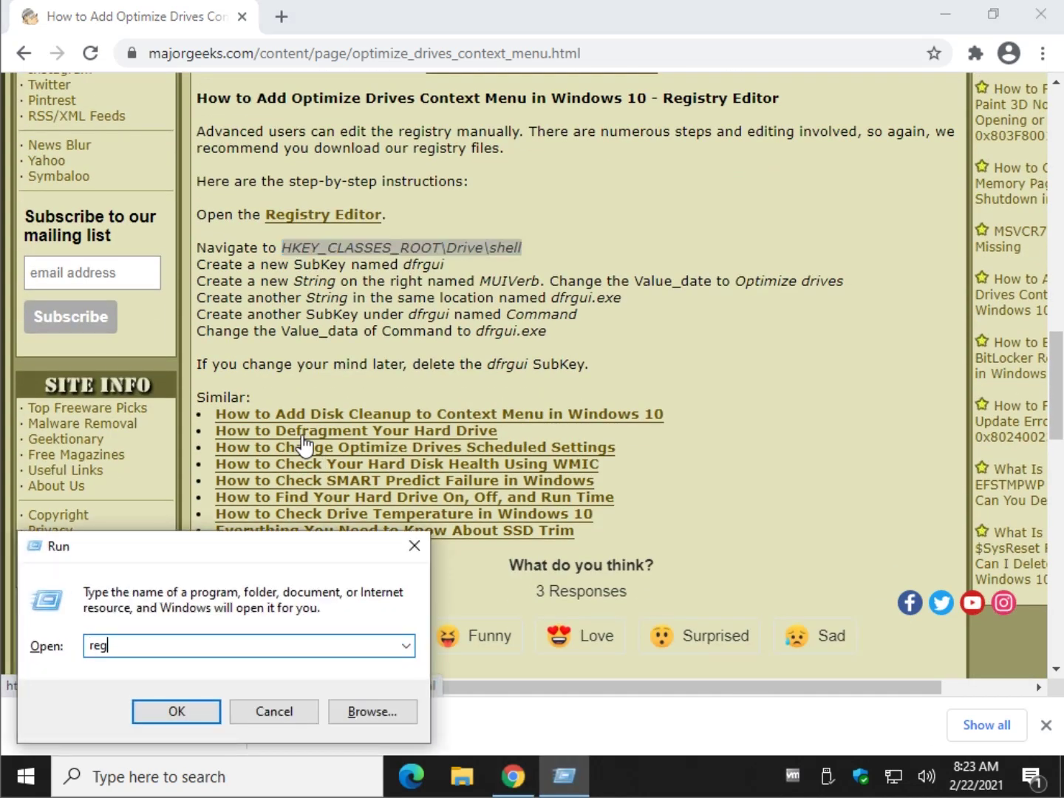
{"action": "key", "text": "Return"}
{"action": "left_click", "coordinate": [468, 535]}
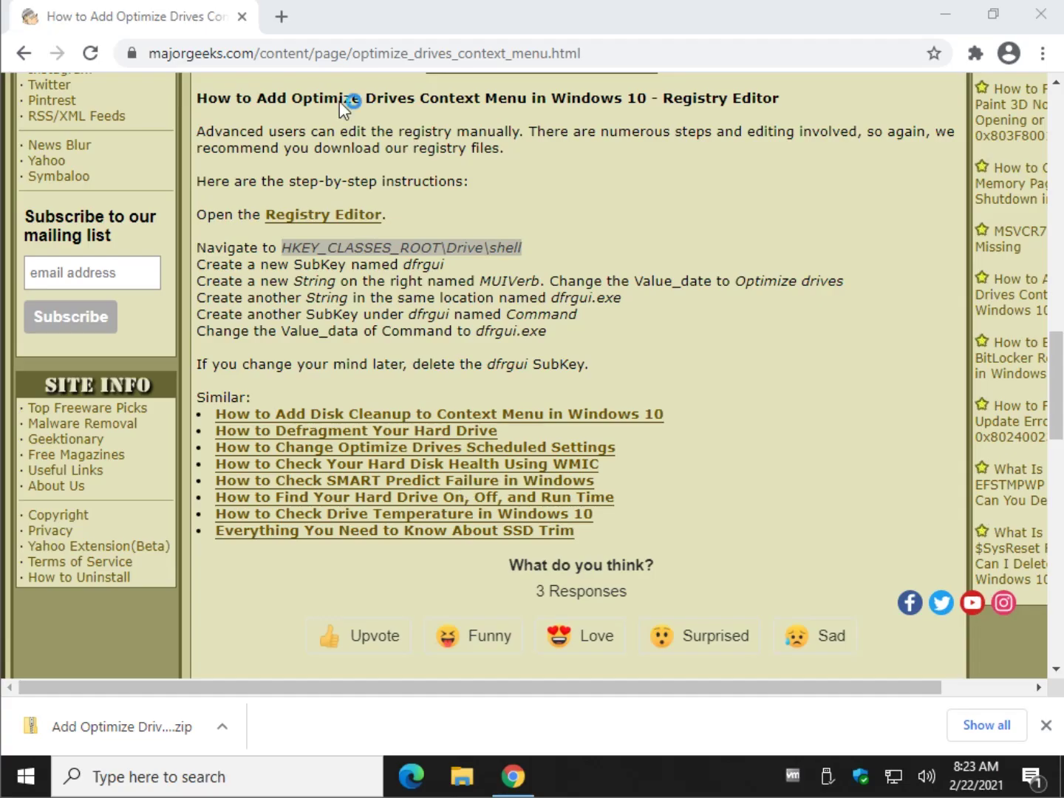
{"action": "left_click", "coordinate": [289, 117]}
{"action": "left_click_drag", "start_coordinate": [290, 119], "coordinate": [29, 130]}
{"action": "key", "text": "ctrl+v"}
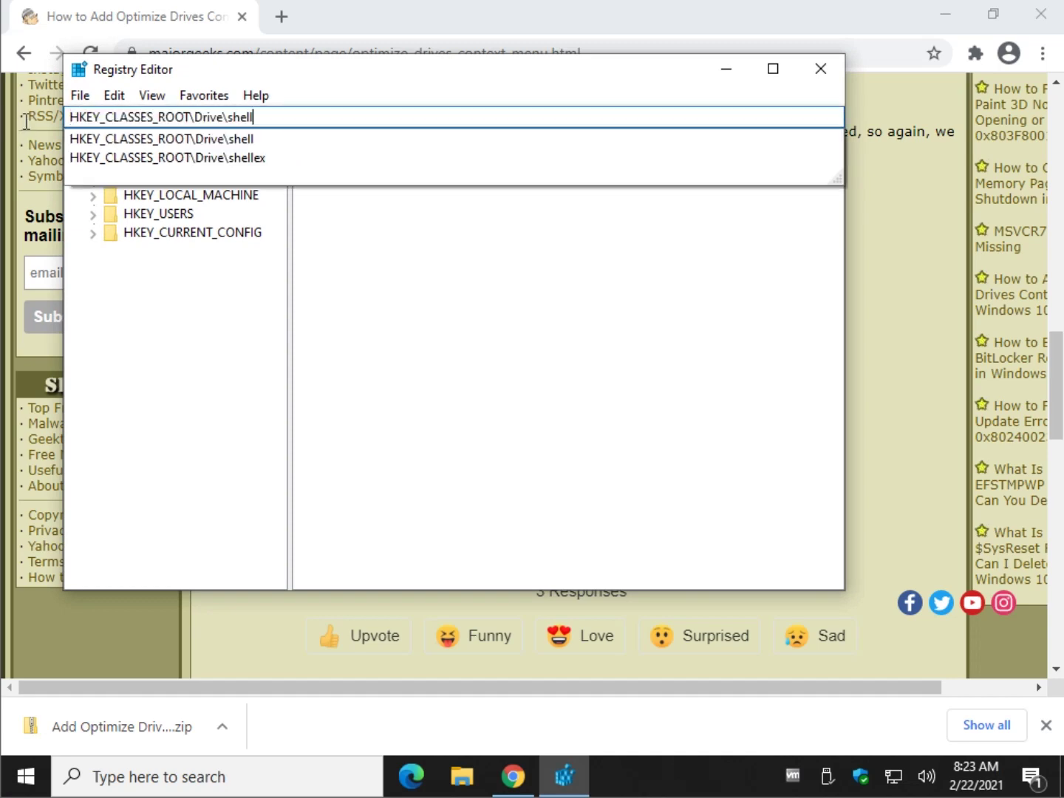
{"action": "key", "text": "Return"}
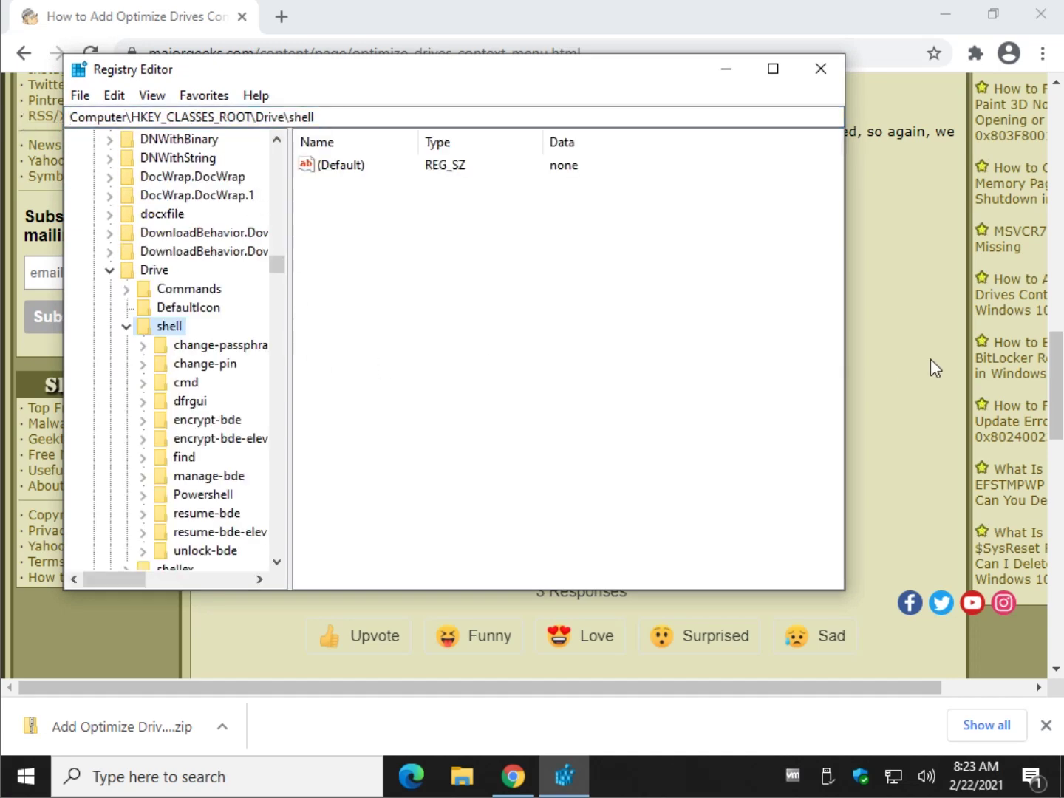
Inspect the dfrgui key's values and its command subkey
{"action": "mouse_move", "coordinate": [662, 85]}
{"action": "left_mouse_down"}
{"action": "mouse_move", "coordinate": [745, 495]}
{"action": "mouse_move", "coordinate": [741, 434]}
{"action": "left_mouse_up"}
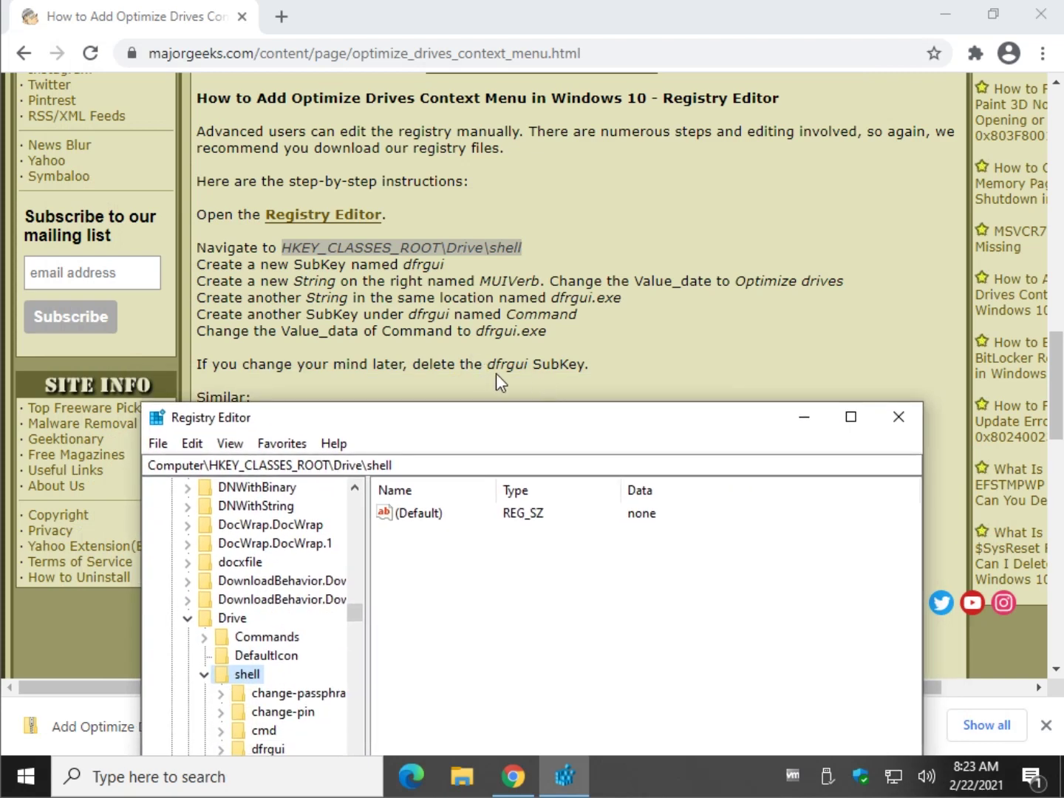
{"action": "left_click_drag", "start_coordinate": [508, 421], "coordinate": [534, 90]}
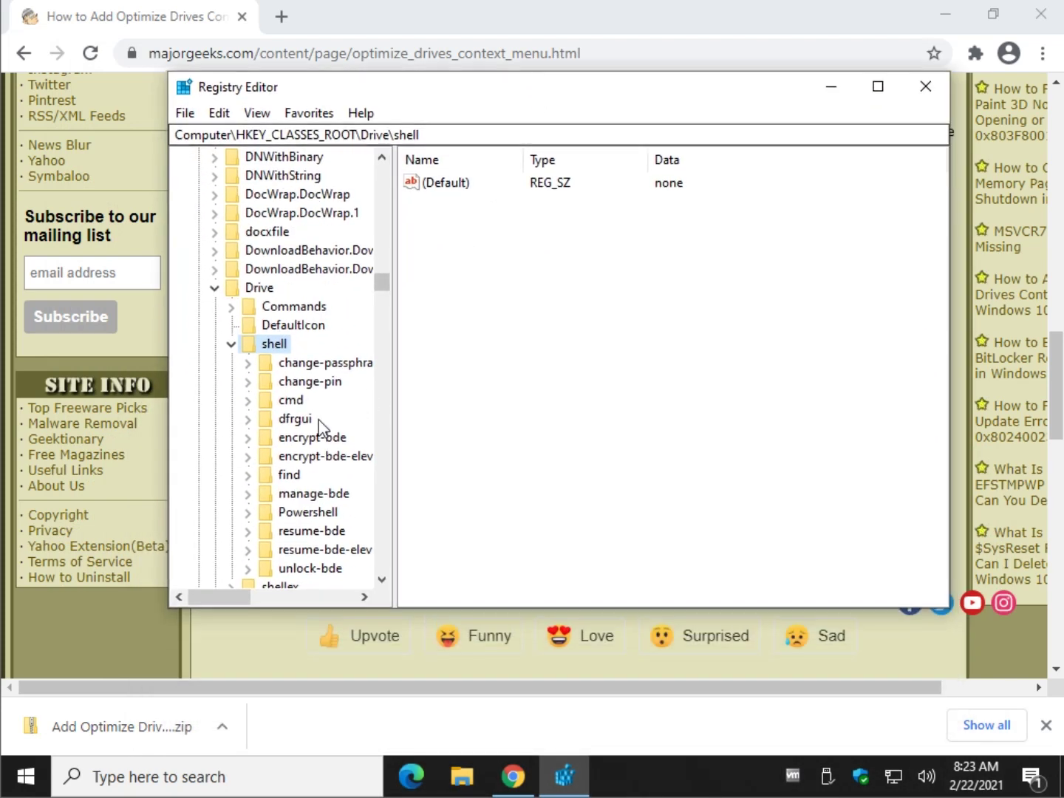
{"action": "left_click", "coordinate": [296, 420]}
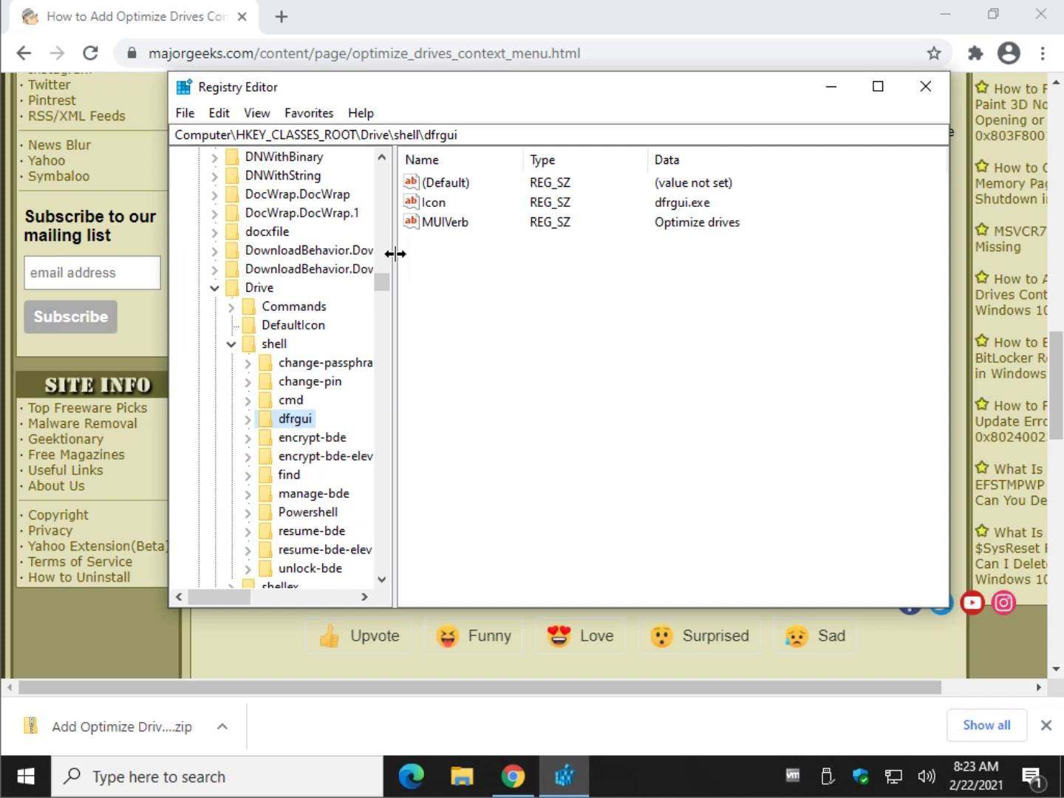
{"action": "left_click_drag", "start_coordinate": [396, 254], "coordinate": [491, 254]}
{"action": "left_click", "coordinate": [247, 420]}
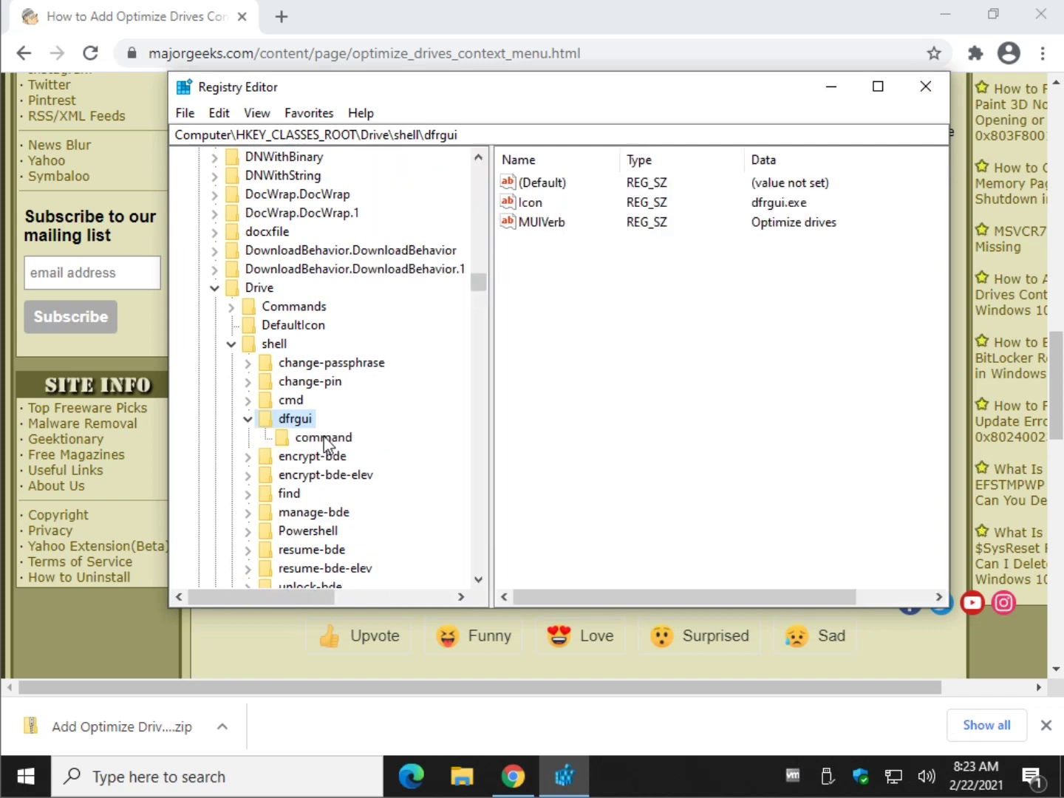
{"action": "left_click", "coordinate": [323, 437]}
Delete the dfrgui key, confirm the deletion, and close Registry Editor
{"action": "left_click", "coordinate": [291, 419]}
{"action": "left_click", "coordinate": [299, 399]}
{"action": "key", "text": "Delete"}
{"action": "left_click", "coordinate": [642, 382]}
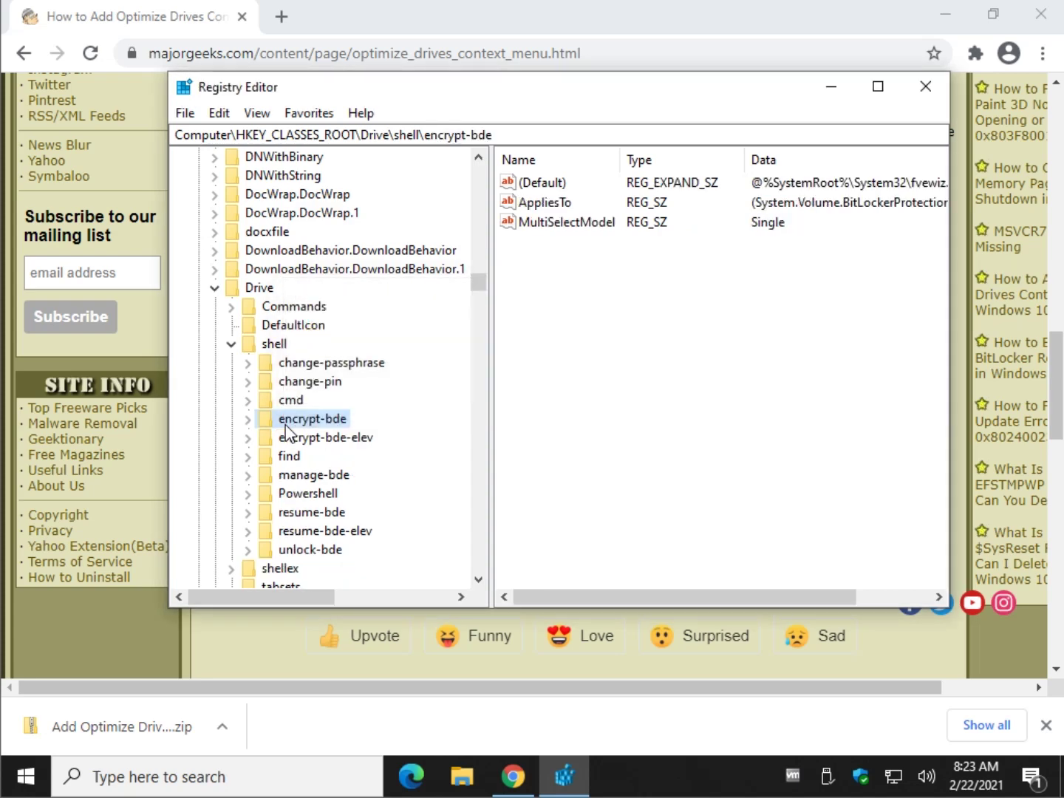
{"action": "left_click", "coordinate": [925, 86]}
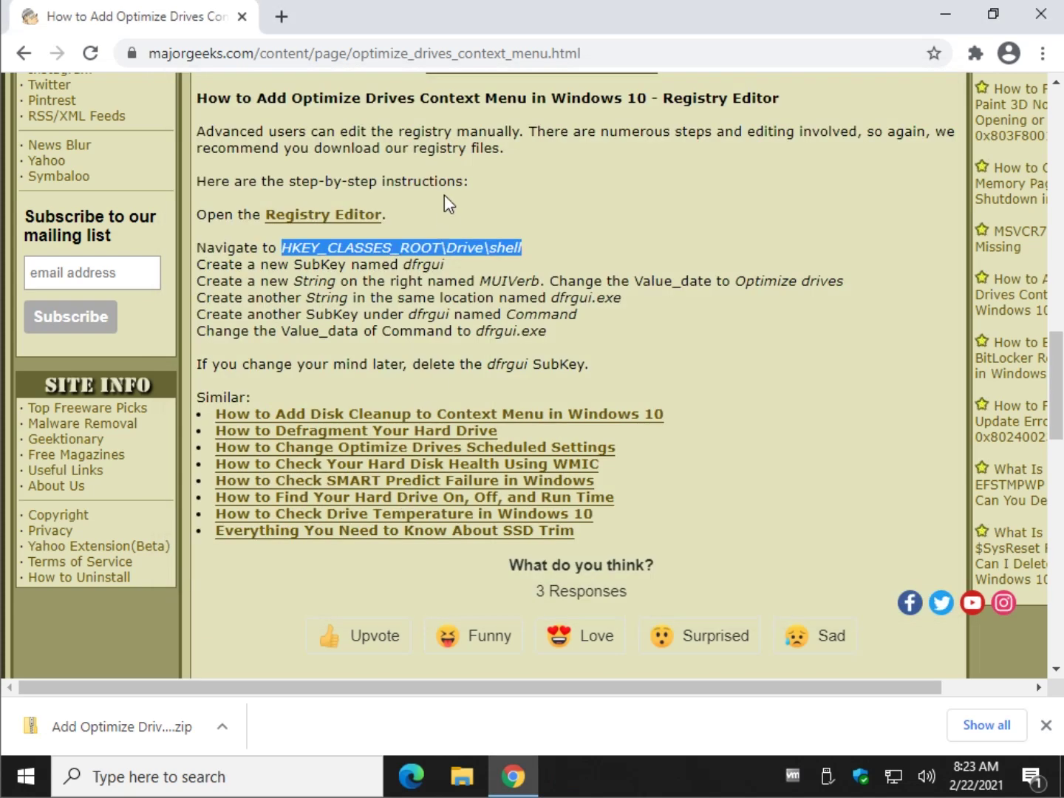
Check in This PC that Local Disk (C:)'s context menu lacks Optimize drives, then close Explorer
{"action": "left_click", "coordinate": [945, 14]}
{"action": "left_click", "coordinate": [462, 776]}
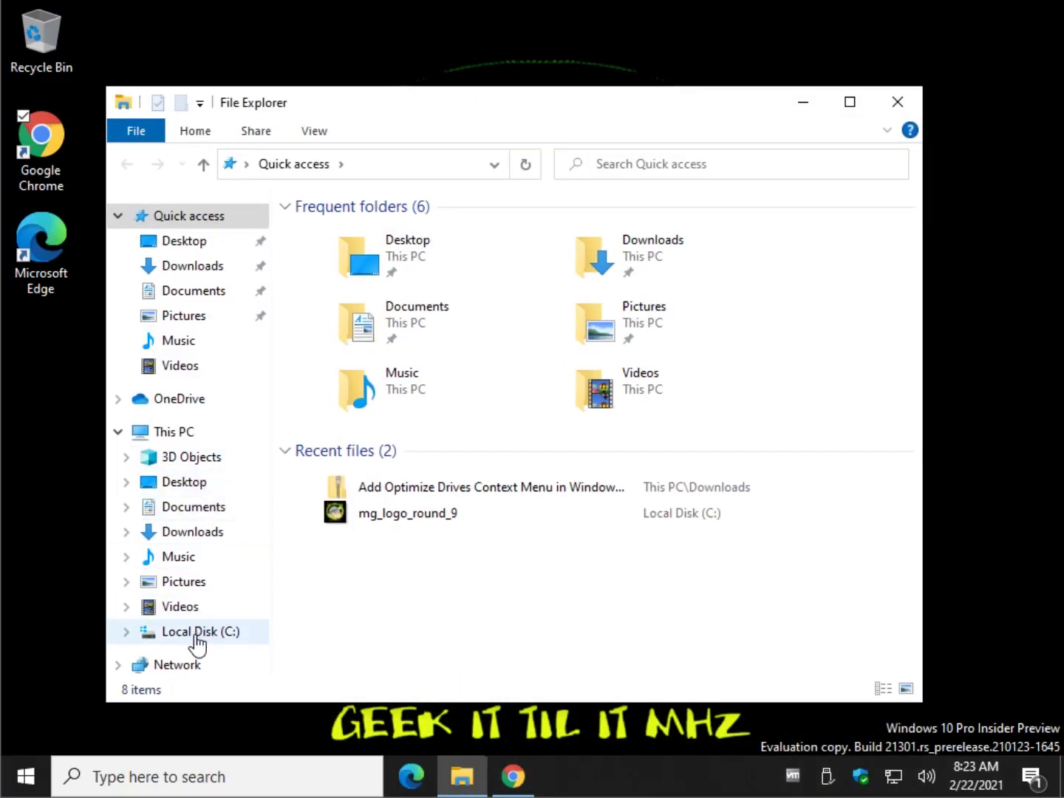
{"action": "left_click", "coordinate": [181, 432]}
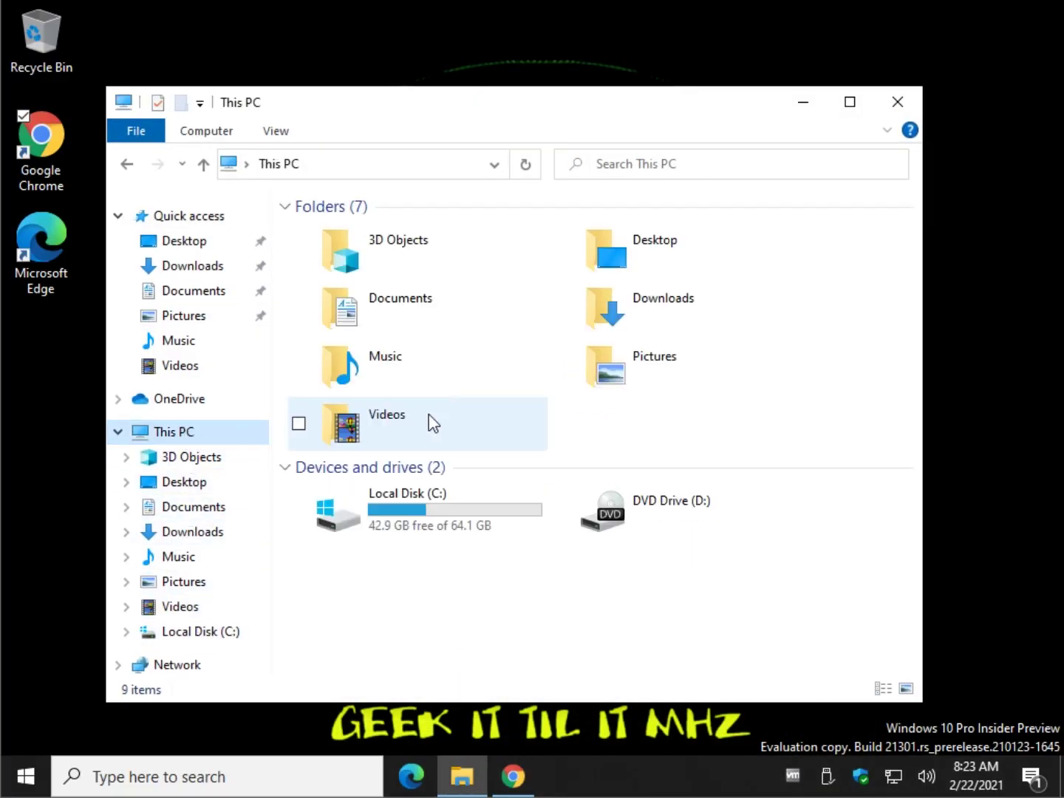
{"action": "right_click", "coordinate": [440, 514]}
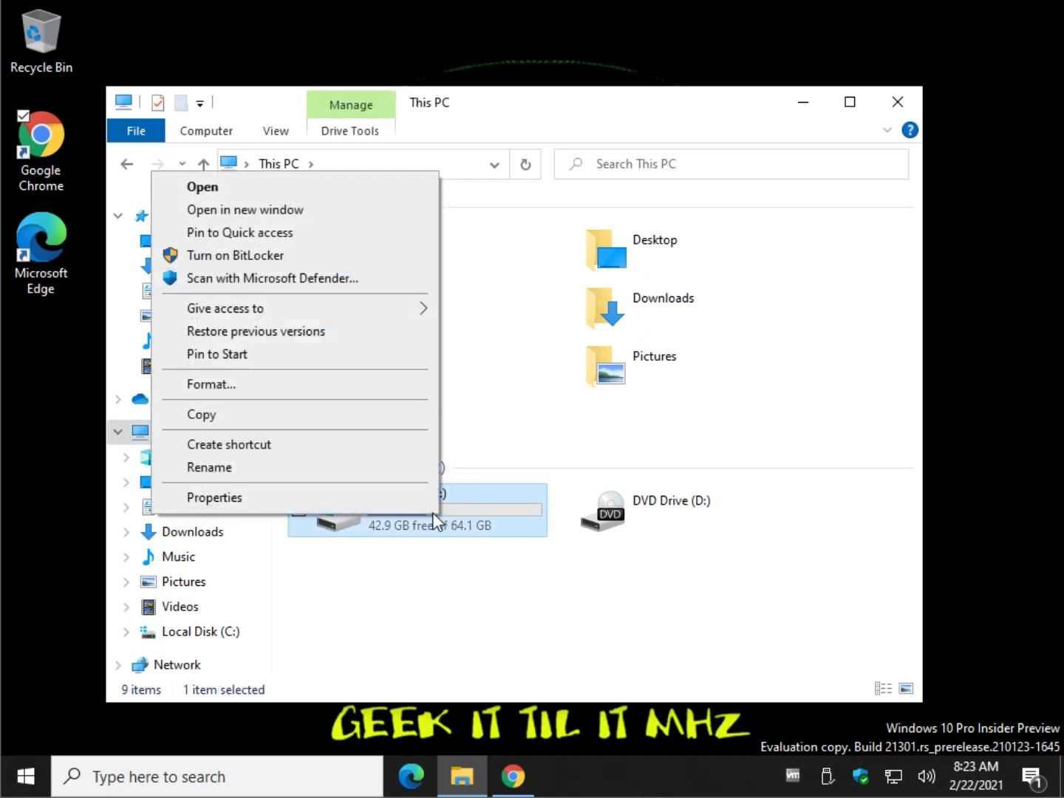
{"action": "left_click", "coordinate": [883, 153]}
{"action": "left_click", "coordinate": [898, 102]}
Restore Chrome and scroll the MajorGeeks Optimize Drives article back to its top
{"action": "left_click", "coordinate": [499, 780]}
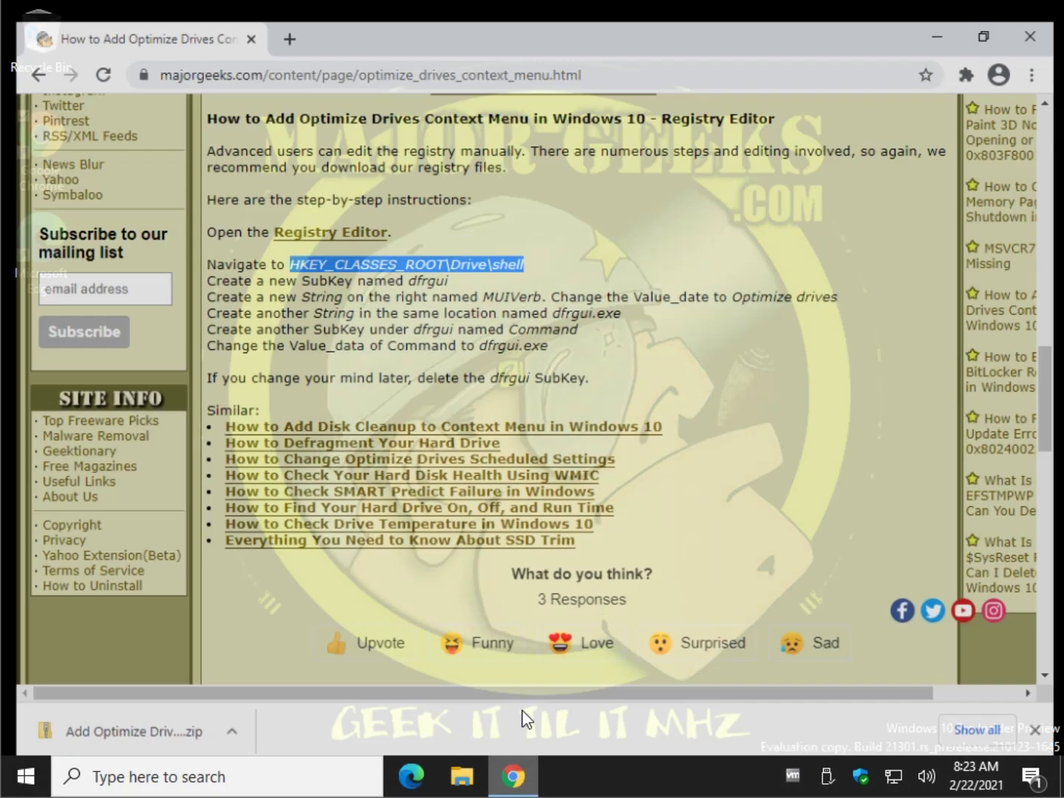
{"action": "scroll", "coordinate": [480, 369], "scroll_direction": "up", "scroll_amount": 1}
{"action": "scroll", "coordinate": [473, 357], "scroll_direction": "up", "scroll_amount": 8}
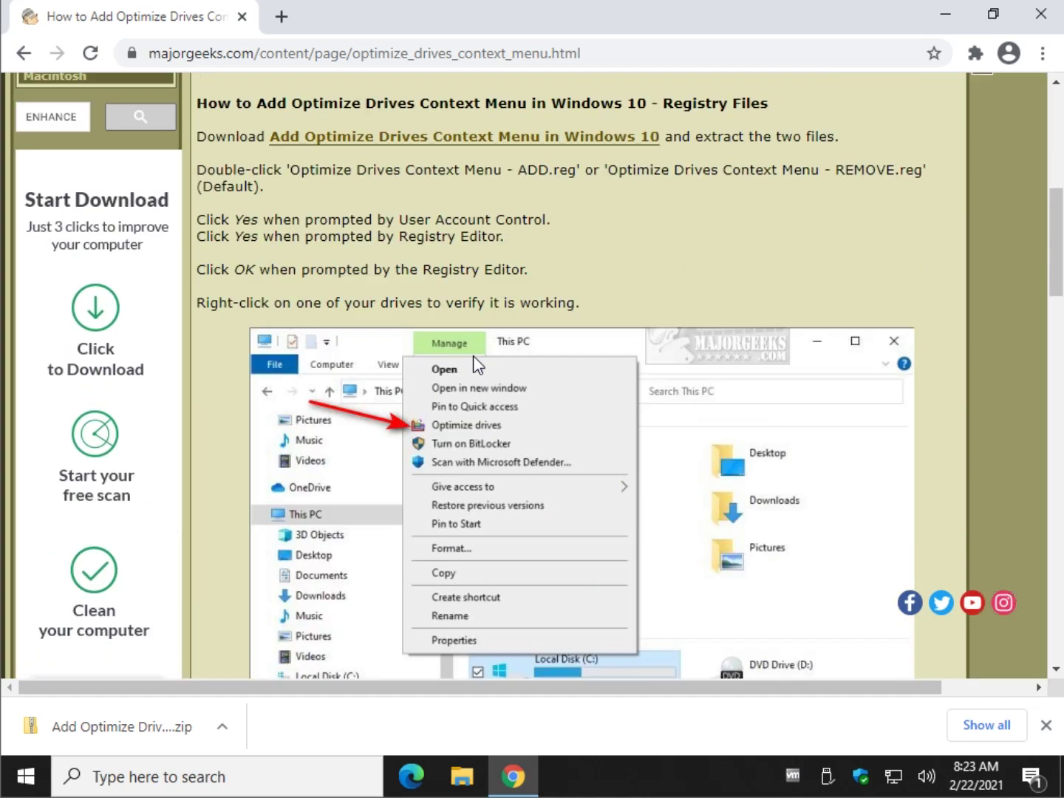
{"action": "scroll", "coordinate": [473, 356], "scroll_direction": "up", "scroll_amount": 6}
{"action": "scroll", "coordinate": [490, 389], "scroll_direction": "up", "scroll_amount": 2}
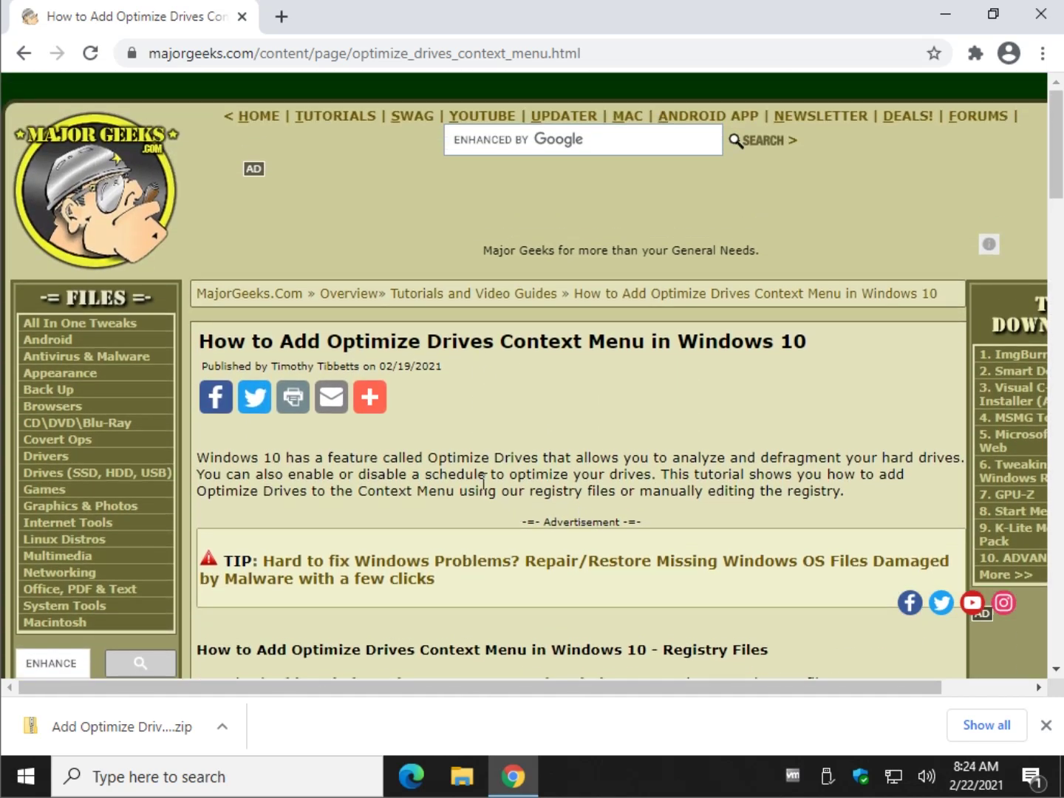
{"action": "scroll", "coordinate": [478, 481], "scroll_direction": "down", "scroll_amount": 3}
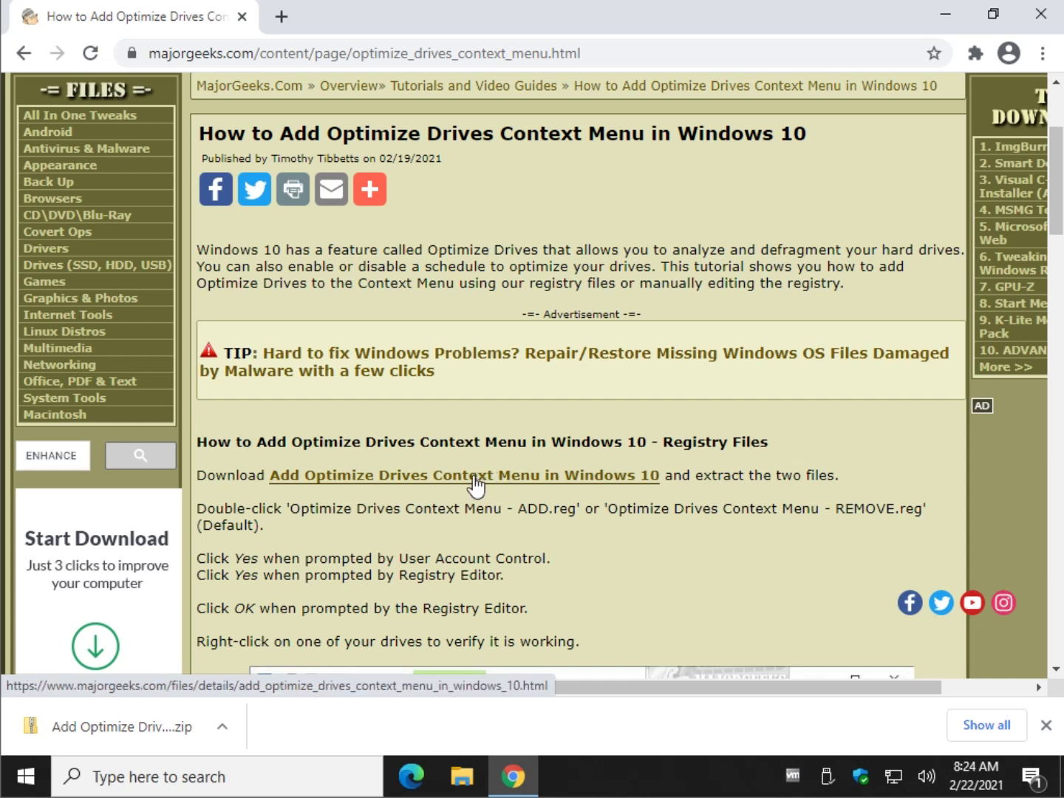
{"action": "scroll", "coordinate": [513, 427], "scroll_direction": "up", "scroll_amount": 2}
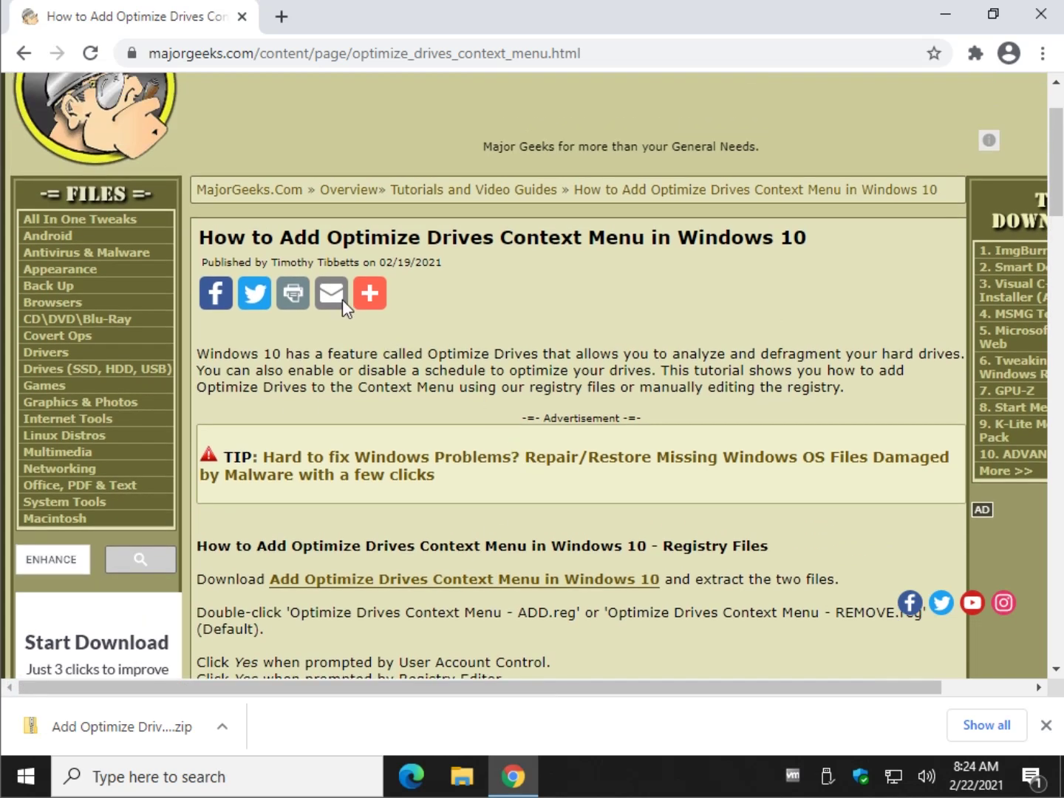